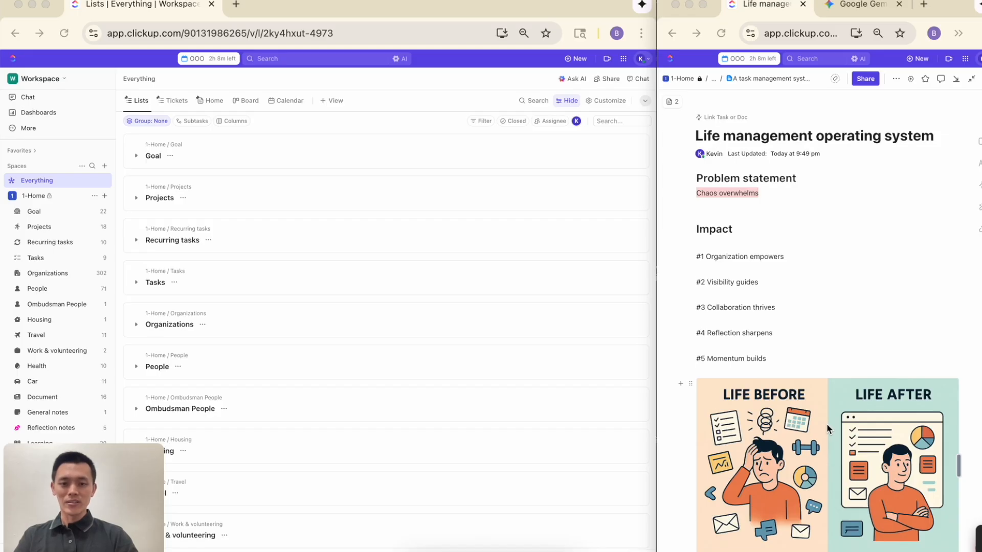
View the Life Before / Life After illustration in the document at full size, and return to the Impact list
{"action": "scroll", "coordinate": [826, 425], "scroll_direction": "down", "scroll_amount": 3}
{"action": "left_click", "coordinate": [801, 391]}
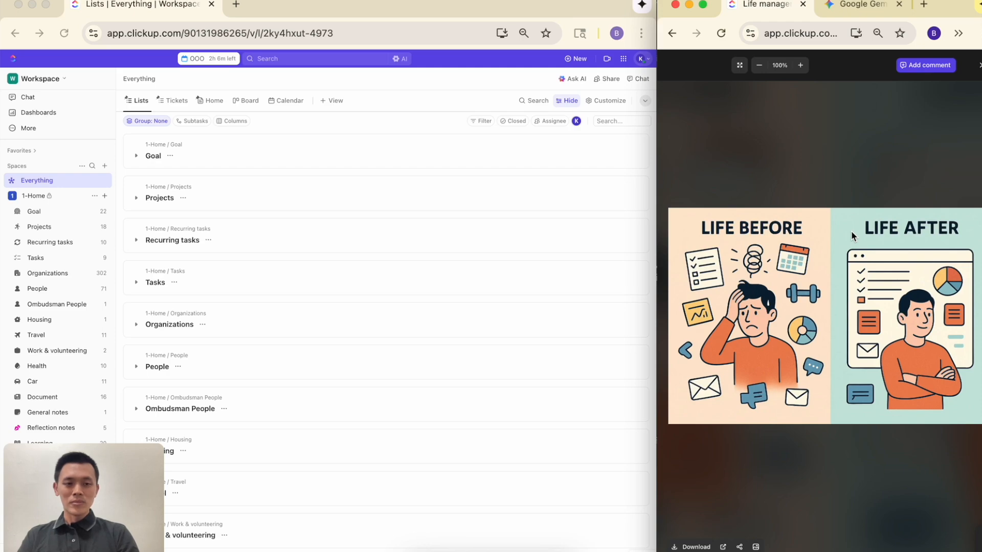
{"action": "left_click", "coordinate": [876, 144]}
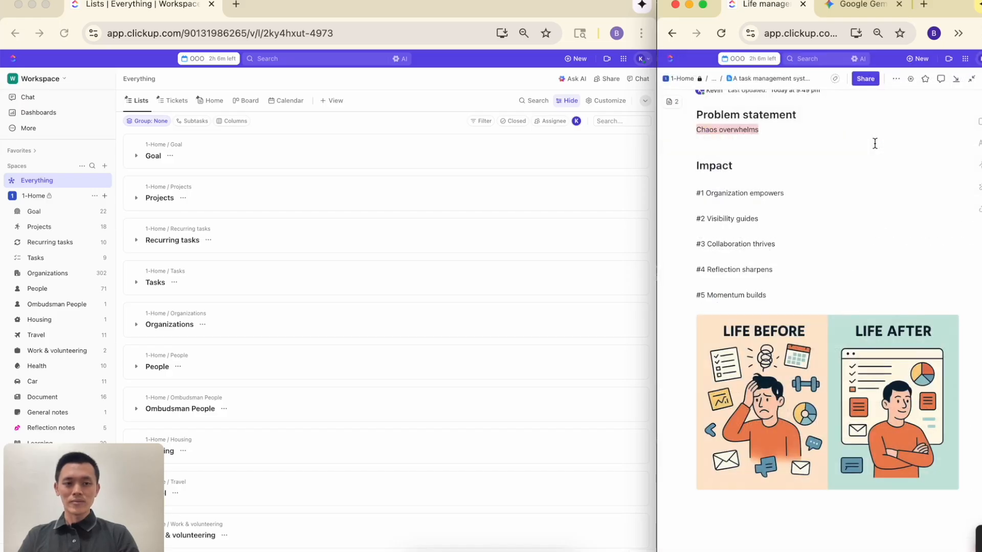
{"action": "scroll", "coordinate": [875, 144], "scroll_direction": "up", "scroll_amount": 2}
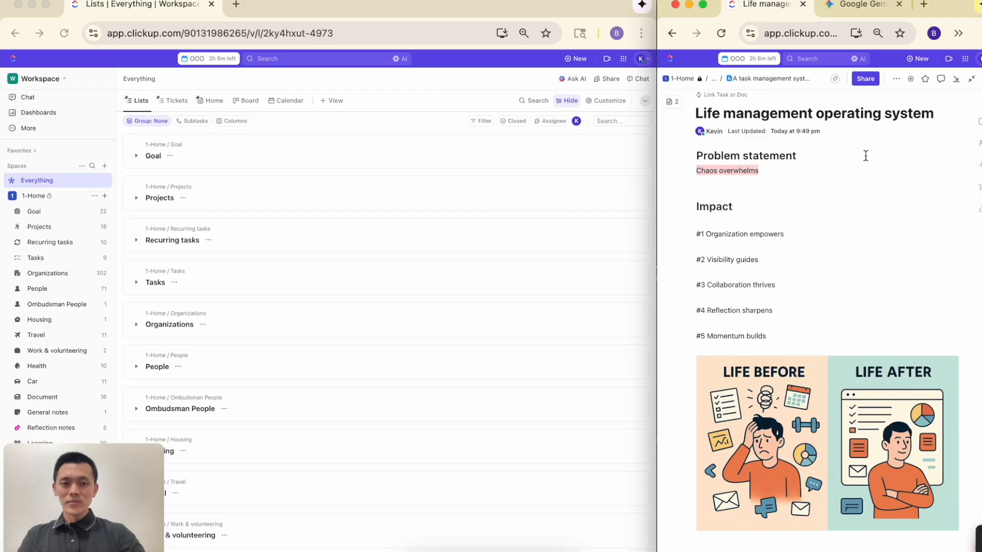
Highlight the "#1 Organization empowers" line, and review the activity comments of the General notes task in the General notes list
{"action": "triple_click", "coordinate": [767, 234]}
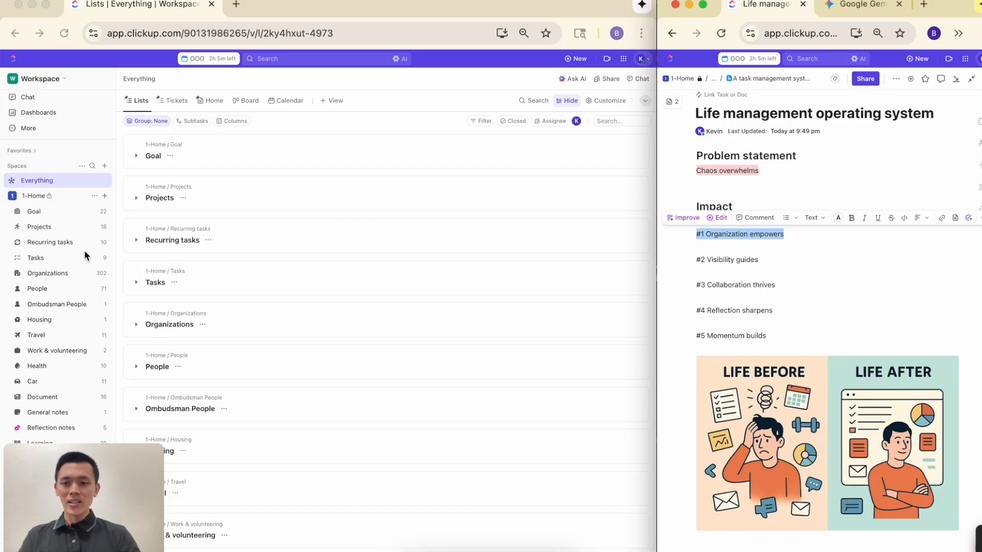
{"action": "scroll", "coordinate": [84, 254], "scroll_direction": "down", "scroll_amount": 2}
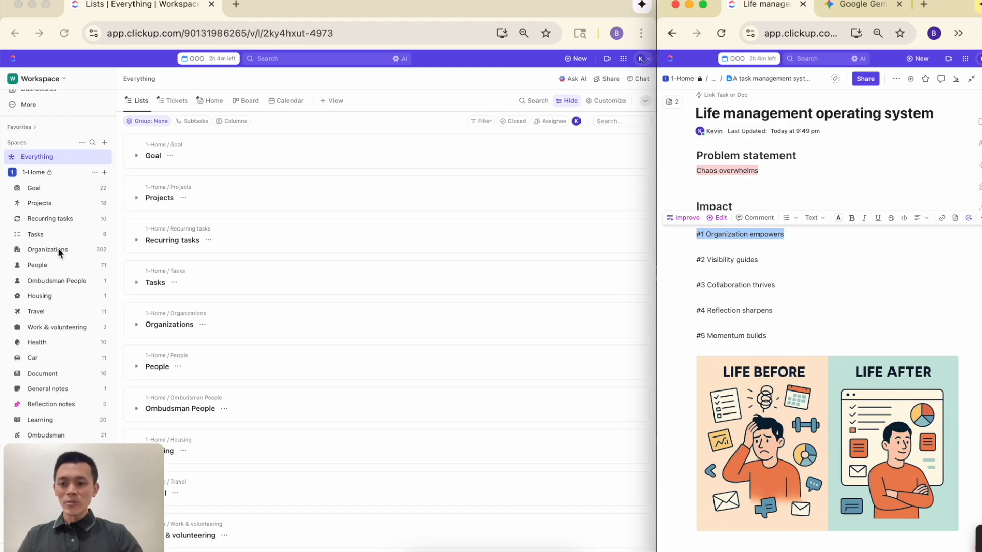
{"action": "left_click", "coordinate": [52, 387]}
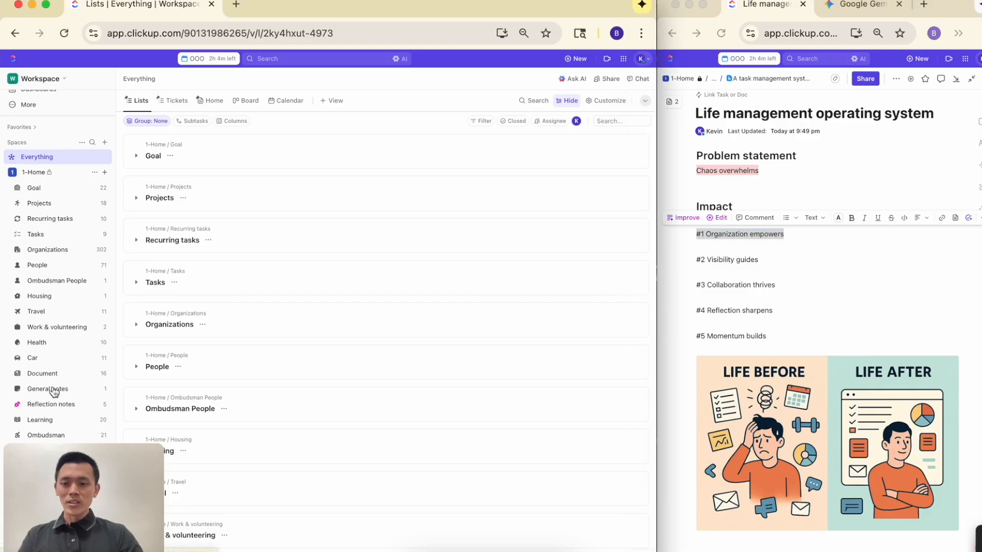
{"action": "left_click", "coordinate": [52, 385]}
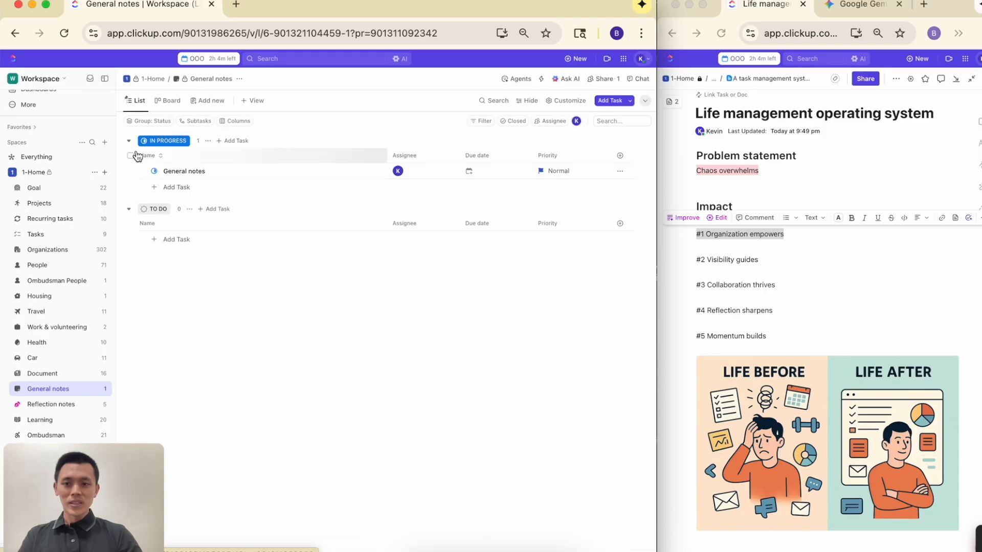
{"action": "left_click", "coordinate": [182, 170]}
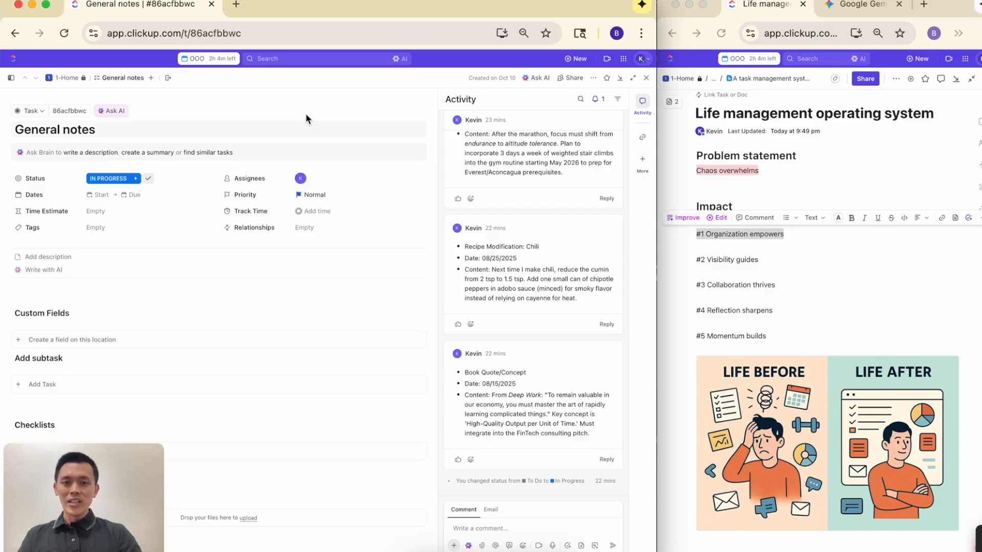
{"action": "scroll", "coordinate": [551, 215], "scroll_direction": "up", "scroll_amount": 10}
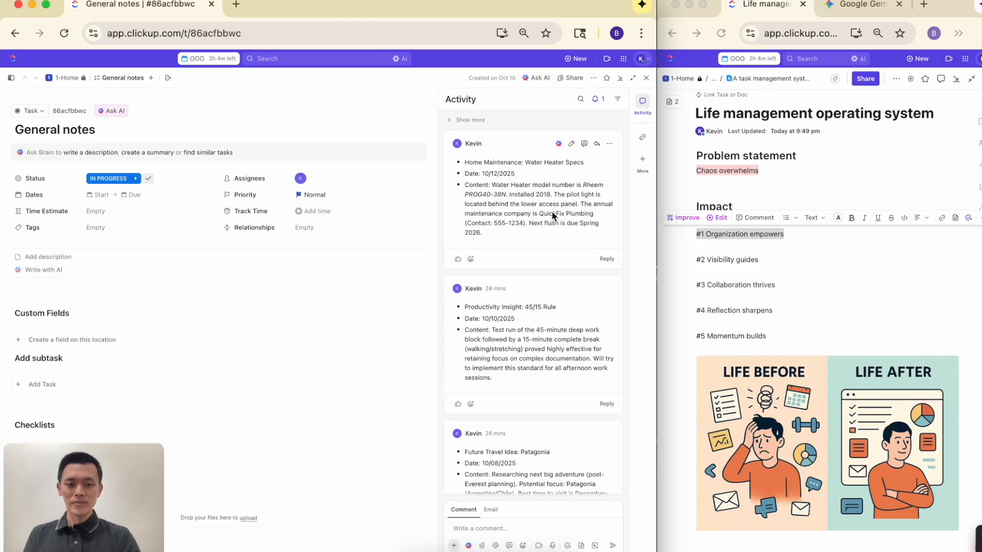
{"action": "left_click", "coordinate": [646, 78]}
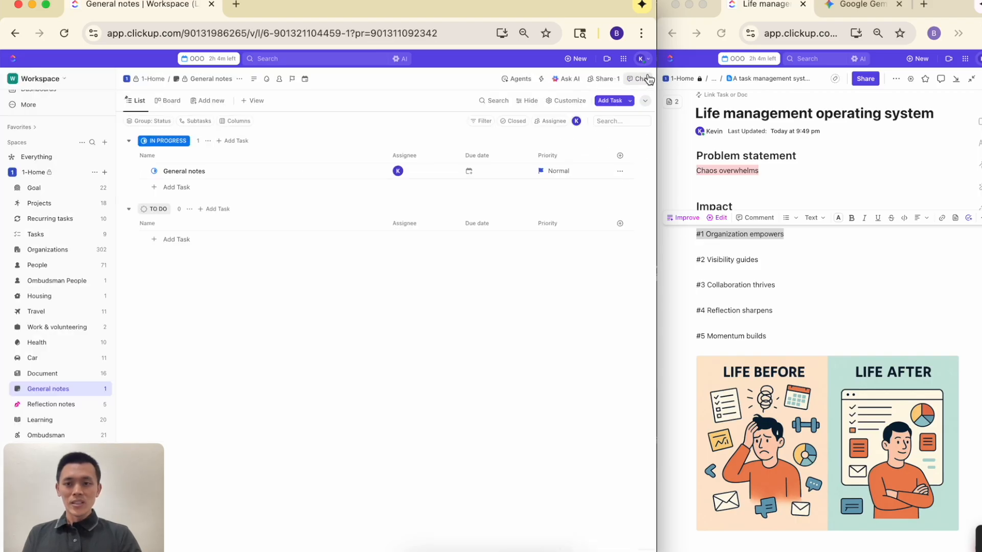
Examine the Birth Certificate doc linked to the Birth certificate task in the Document list, and return to the list
{"action": "left_click", "coordinate": [51, 375]}
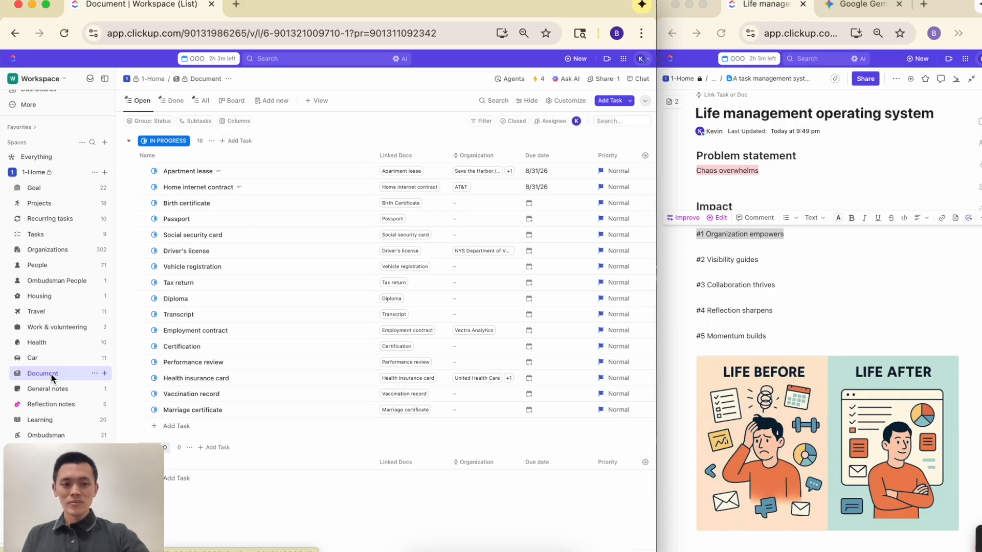
{"action": "left_click", "coordinate": [191, 203]}
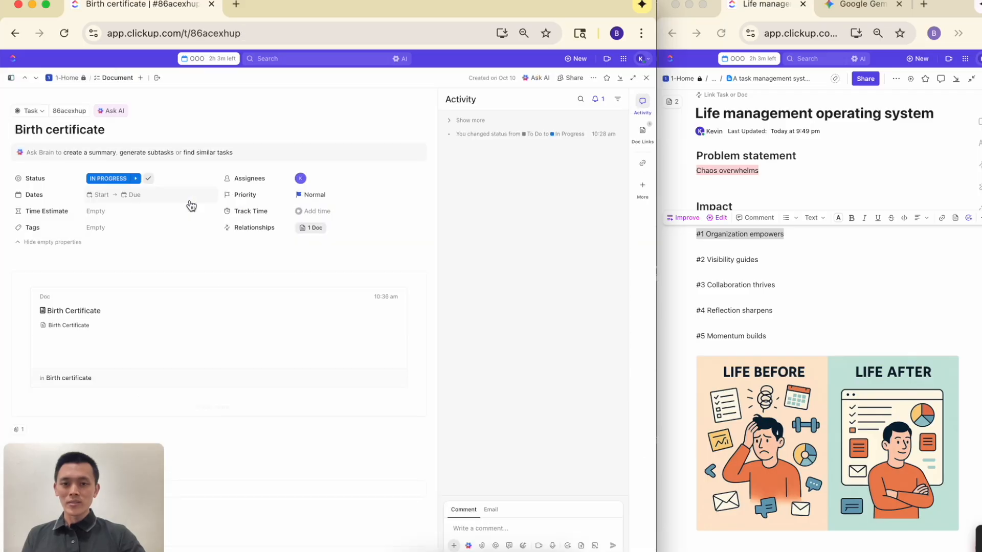
{"action": "left_click", "coordinate": [185, 348]}
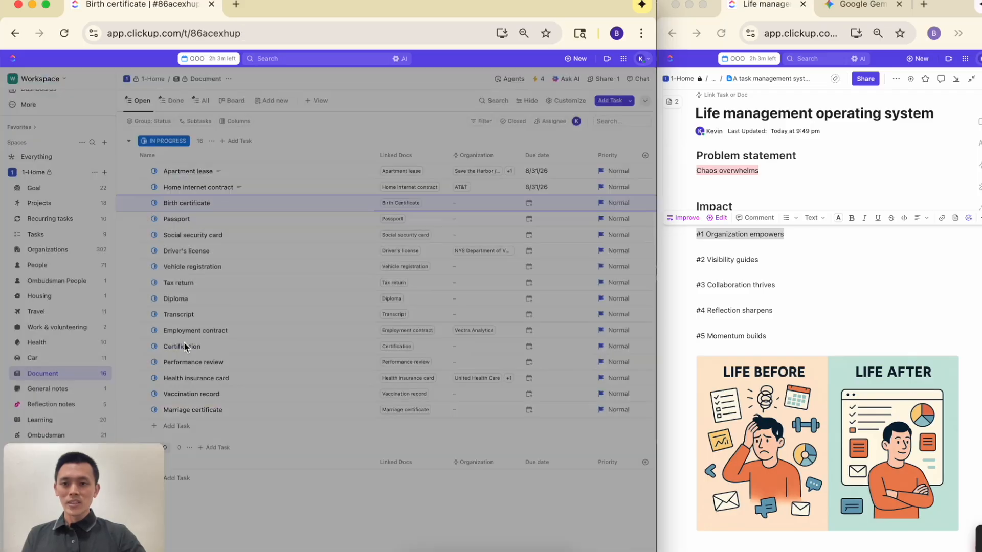
{"action": "scroll", "coordinate": [185, 348], "scroll_direction": "down", "scroll_amount": 1}
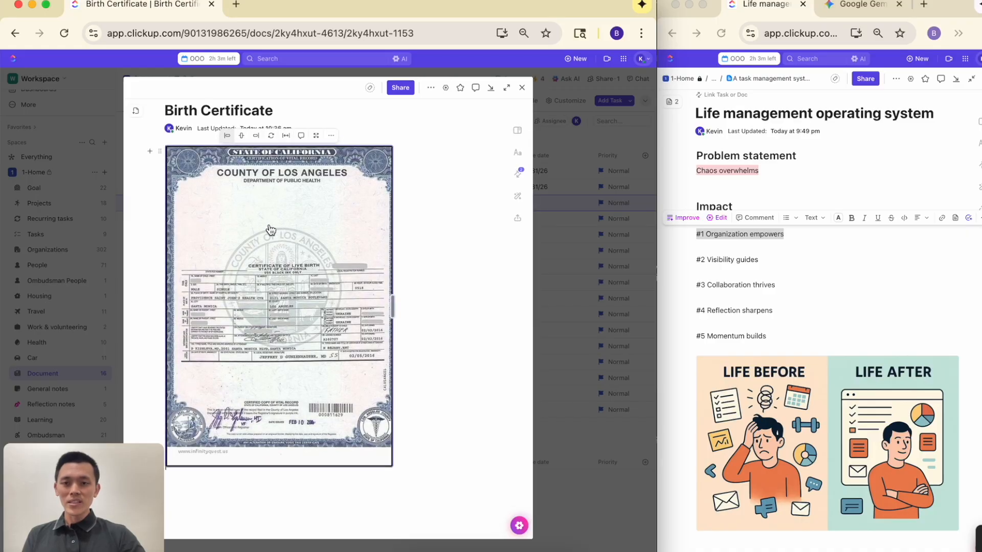
{"action": "scroll", "coordinate": [285, 231], "scroll_direction": "up", "scroll_amount": 1}
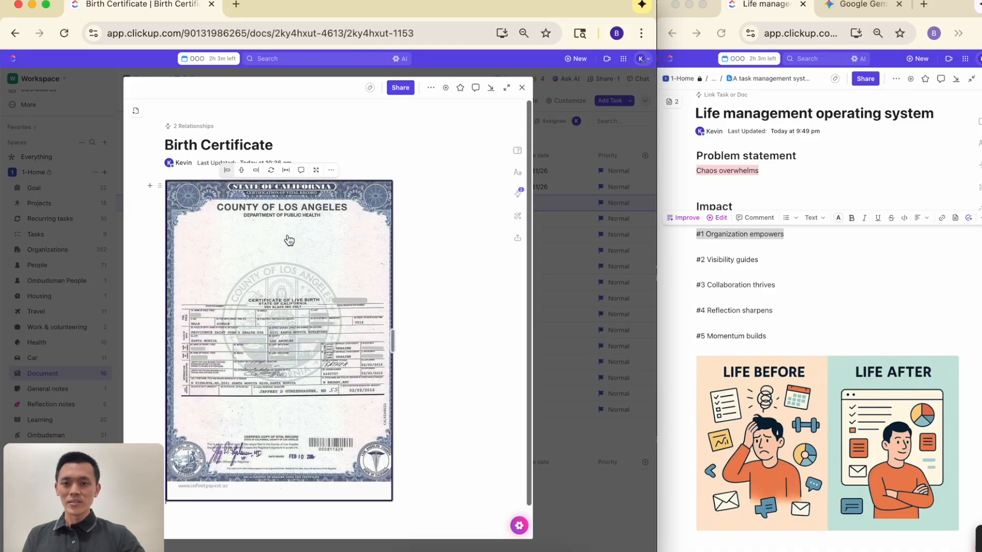
{"action": "left_click", "coordinate": [522, 88]}
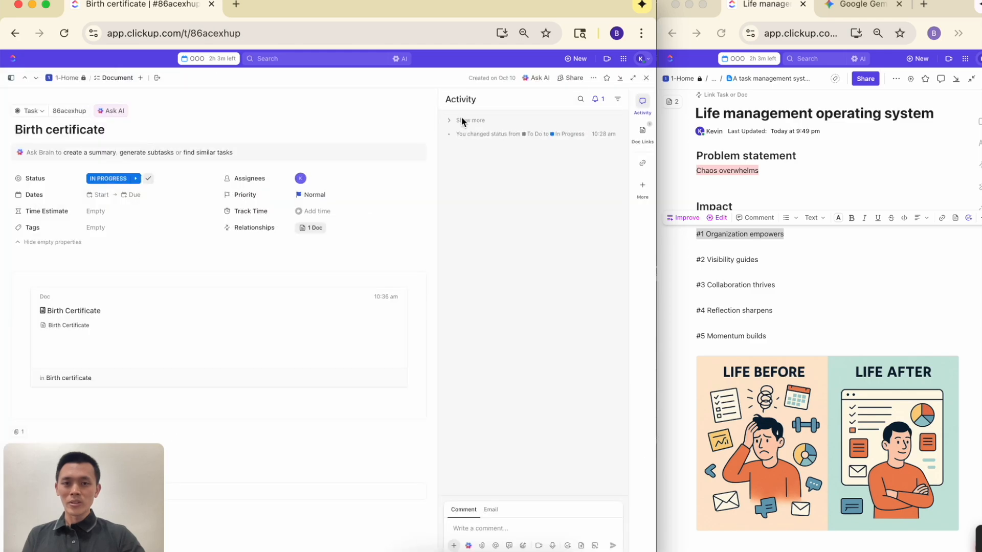
{"action": "left_click", "coordinate": [646, 77]}
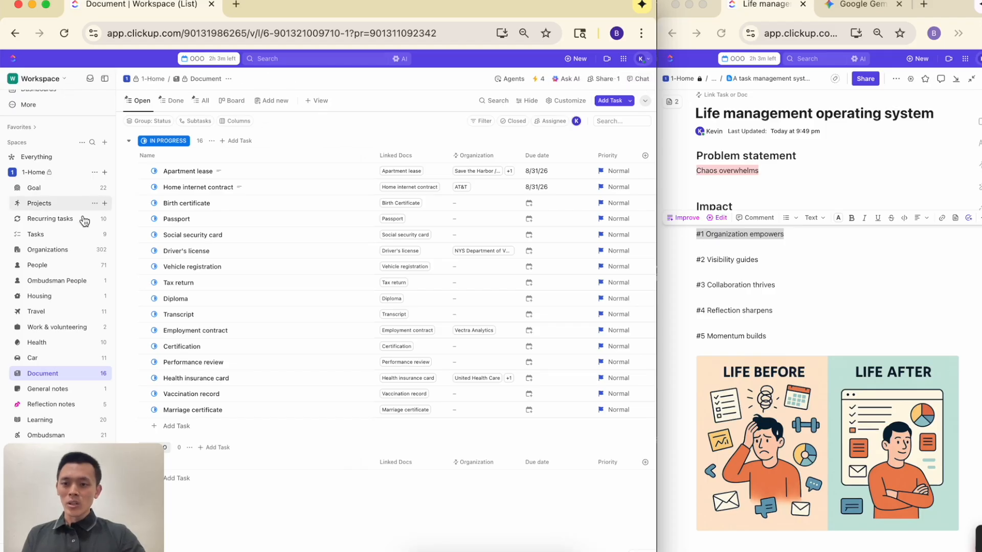
Look through the active entries in the Organizations list and their Org Category values
{"action": "left_click", "coordinate": [58, 251]}
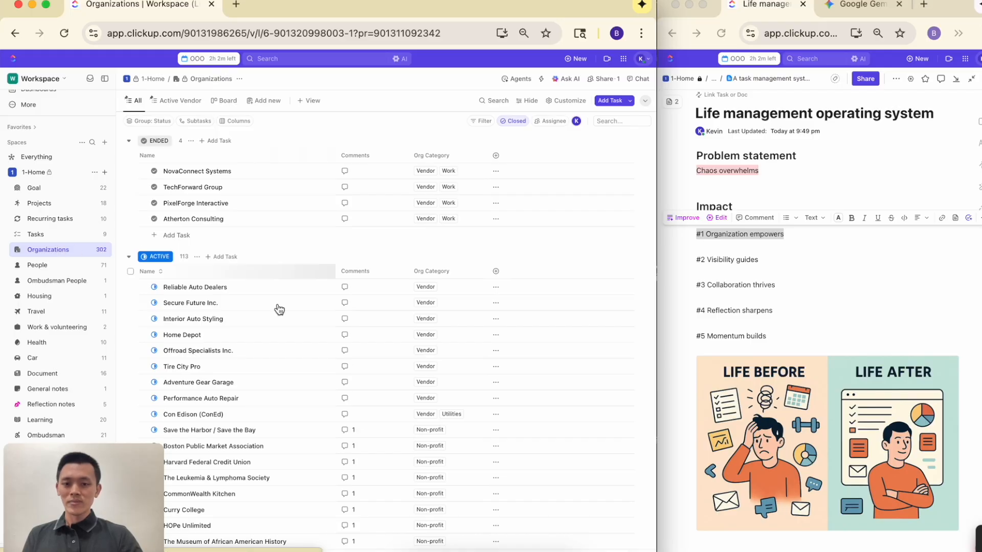
{"action": "scroll", "coordinate": [283, 320], "scroll_direction": "down", "scroll_amount": 5}
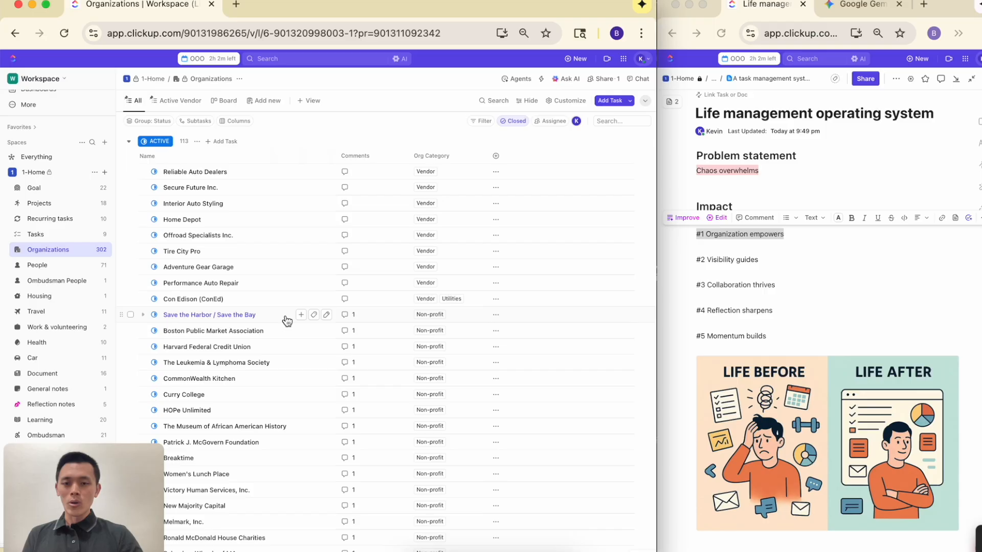
{"action": "scroll", "coordinate": [281, 358], "scroll_direction": "down", "scroll_amount": 10}
{"action": "scroll", "coordinate": [276, 399], "scroll_direction": "down", "scroll_amount": 20}
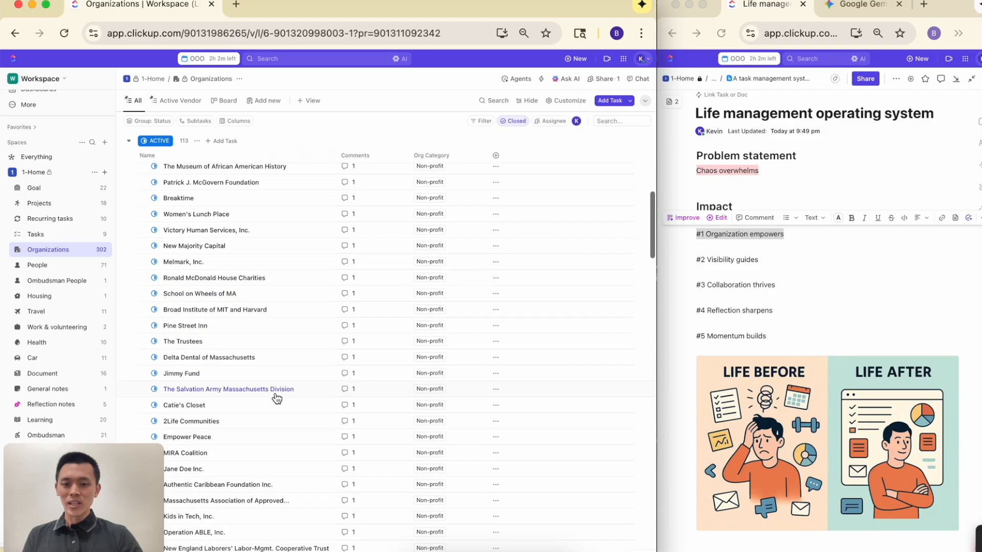
{"action": "scroll", "coordinate": [277, 398], "scroll_direction": "down", "scroll_amount": 7}
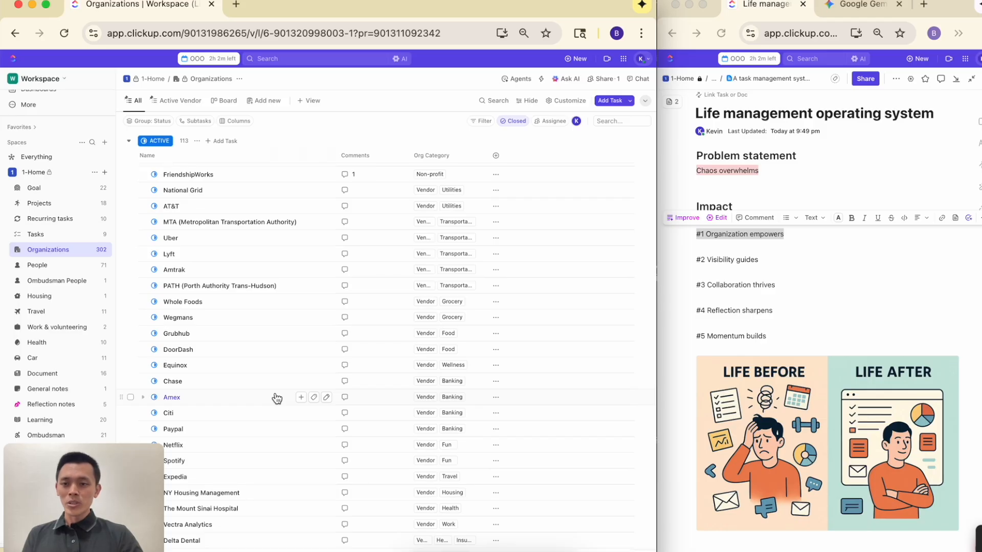
{"action": "scroll", "coordinate": [276, 398], "scroll_direction": "down", "scroll_amount": 3}
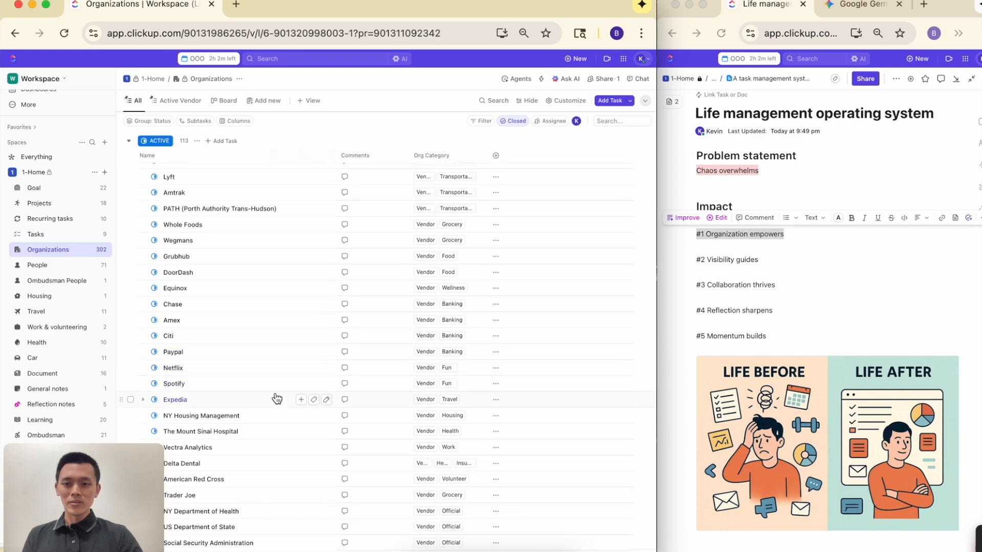
{"action": "scroll", "coordinate": [277, 398], "scroll_direction": "down", "scroll_amount": 4}
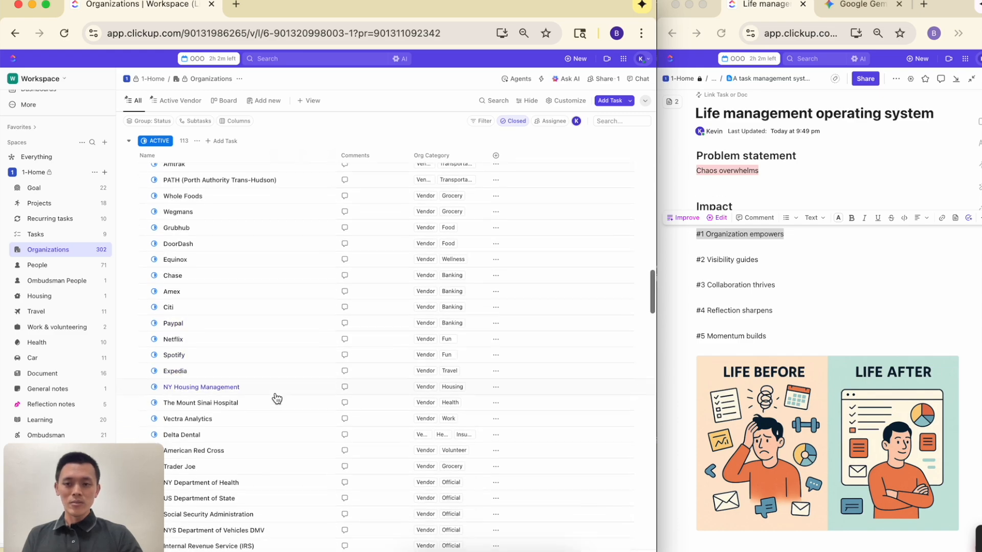
{"action": "scroll", "coordinate": [276, 399], "scroll_direction": "down", "scroll_amount": 2}
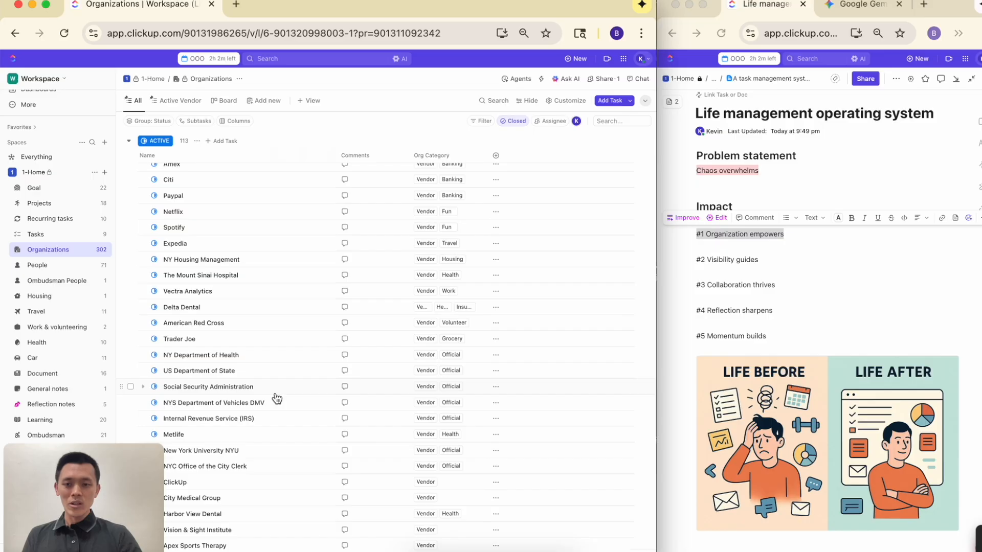
{"action": "scroll", "coordinate": [276, 398], "scroll_direction": "down", "scroll_amount": 2}
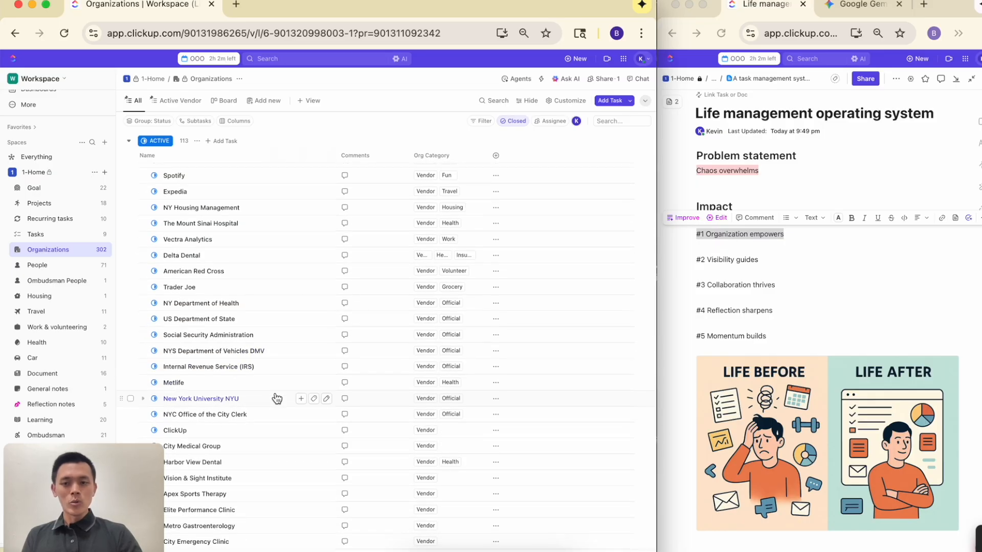
{"action": "scroll", "coordinate": [277, 398], "scroll_direction": "down", "scroll_amount": 3}
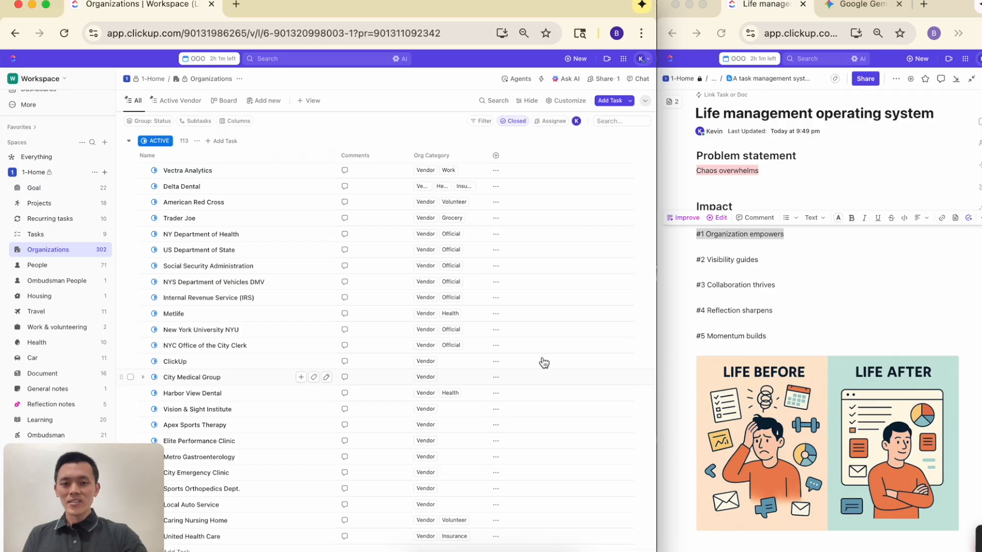
Highlight the "#2 Visibility guides" line in the document, and look through the in-progress and to-do goals in the Goal list
{"action": "left_click", "coordinate": [768, 264]}
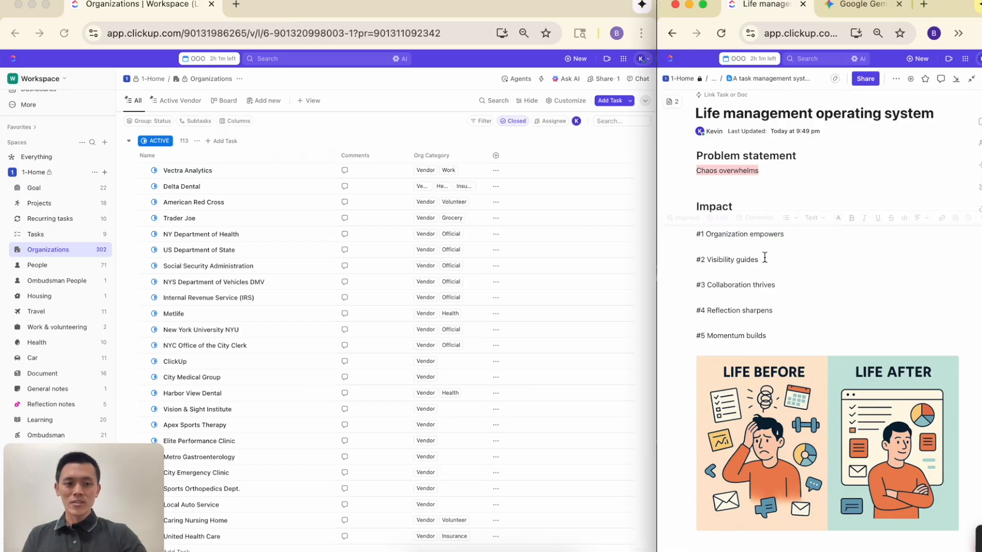
{"action": "triple_click", "coordinate": [765, 258]}
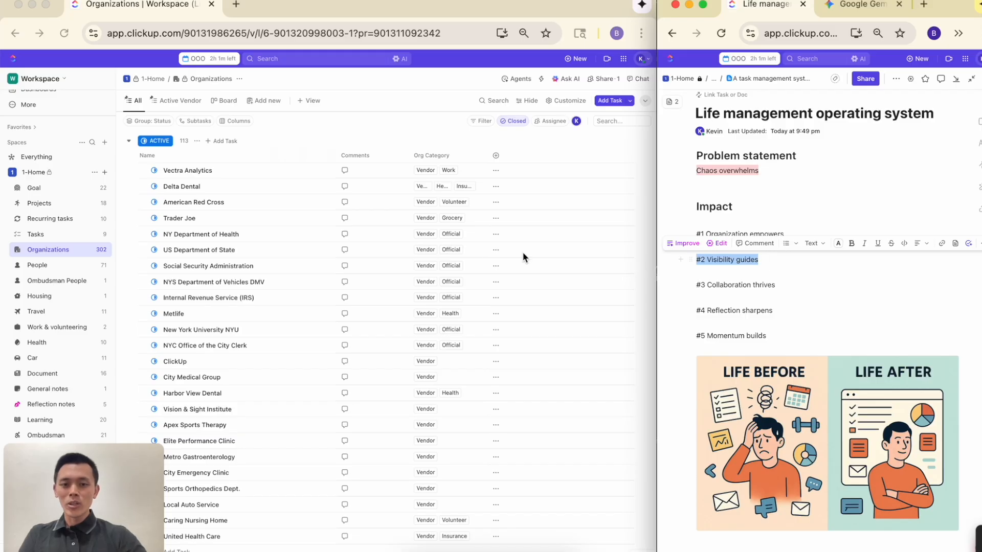
{"action": "left_click", "coordinate": [37, 189]}
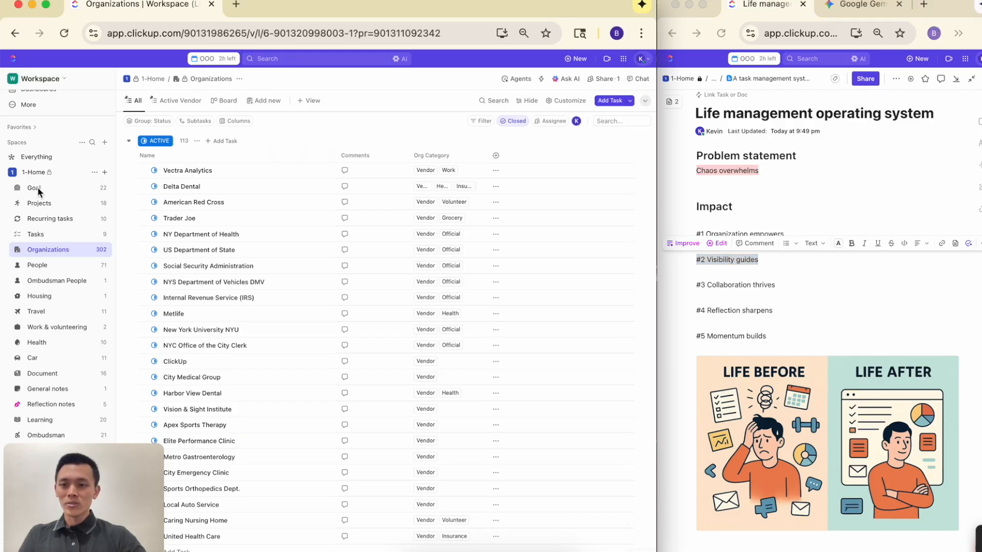
{"action": "left_click", "coordinate": [38, 189]}
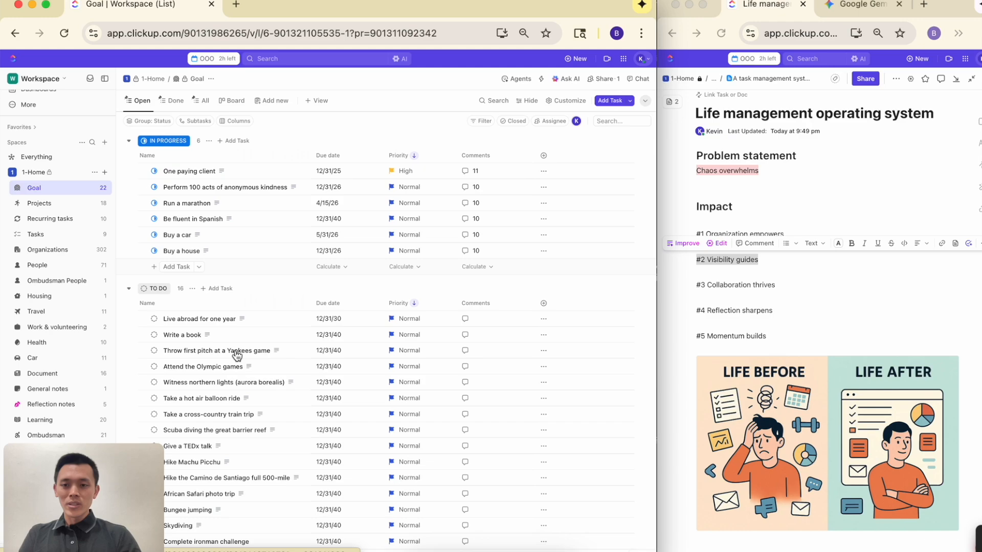
{"action": "scroll", "coordinate": [286, 409], "scroll_direction": "down", "scroll_amount": 2}
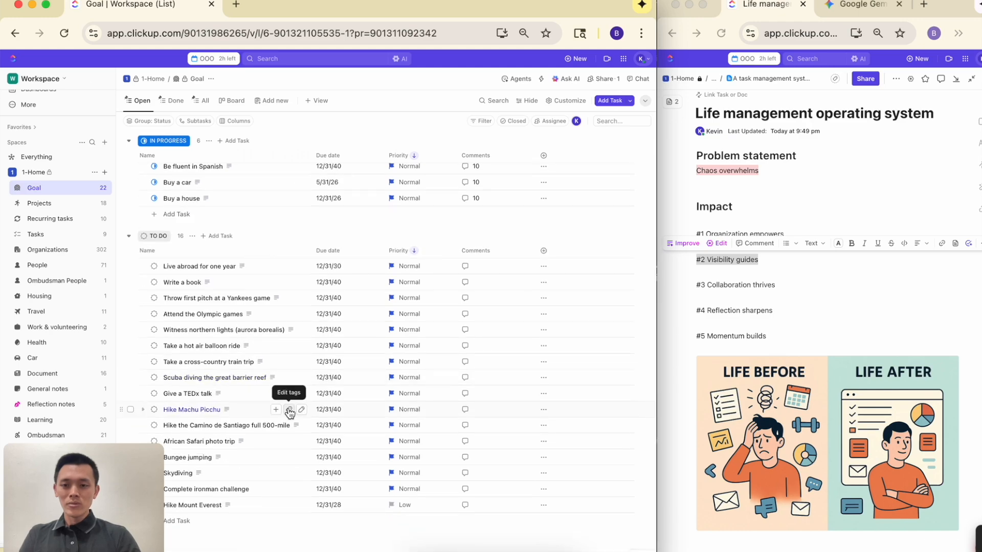
{"action": "scroll", "coordinate": [275, 455], "scroll_direction": "up", "scroll_amount": 2}
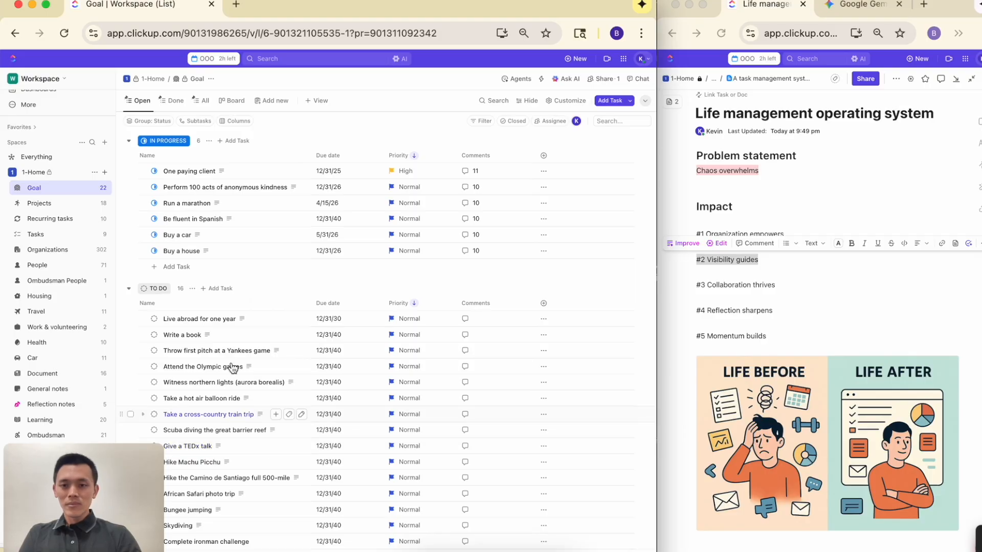
Review the details and comments of the "One paying client" and "Perform 100 acts of anonymous kindness" goals, closing each one
{"action": "left_click", "coordinate": [182, 175]}
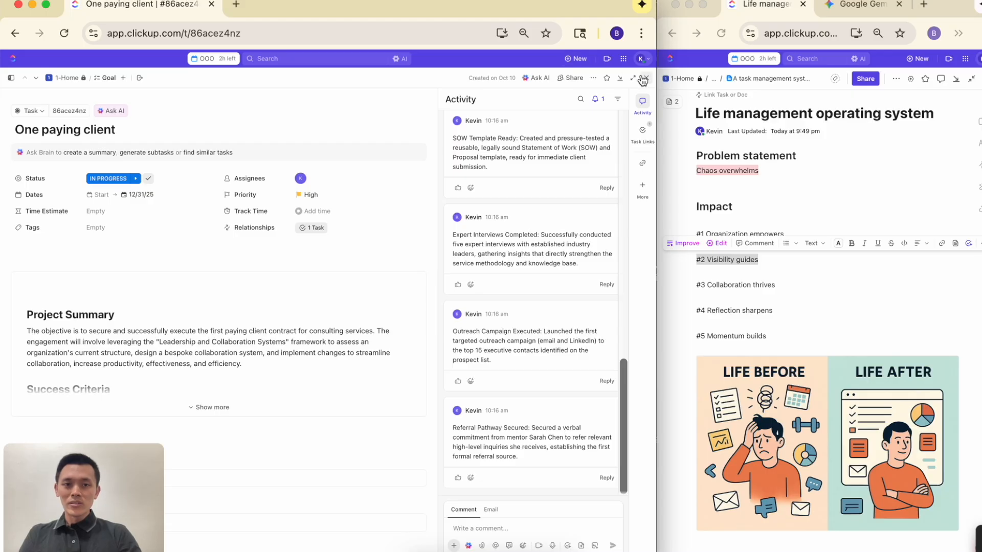
{"action": "left_click", "coordinate": [646, 78]}
{"action": "left_click", "coordinate": [193, 189]}
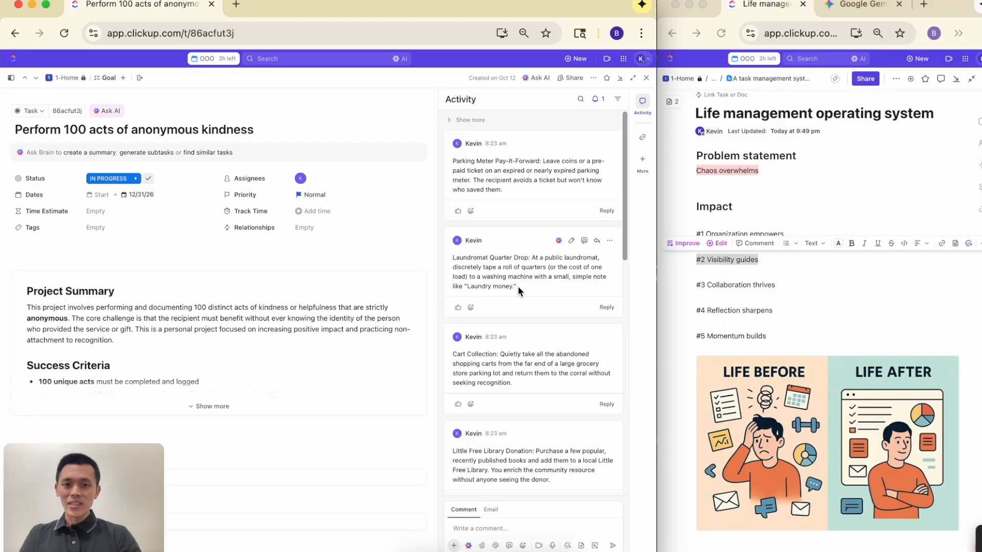
{"action": "left_click", "coordinate": [645, 80]}
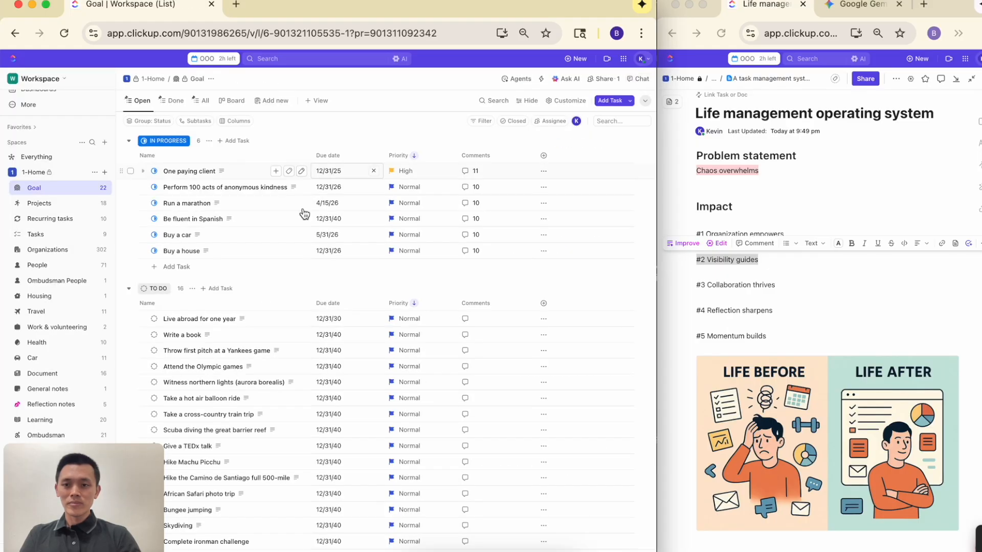
Review the details and comments of the "Run a marathon" and "Be fluent in Spanish" goals, closing each one
{"action": "left_click", "coordinate": [202, 208]}
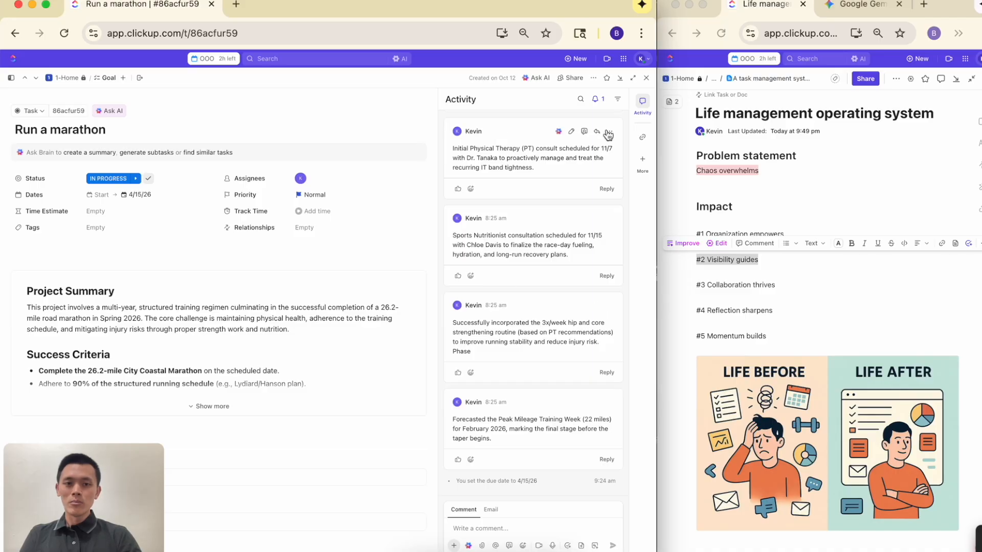
{"action": "left_click", "coordinate": [646, 78]}
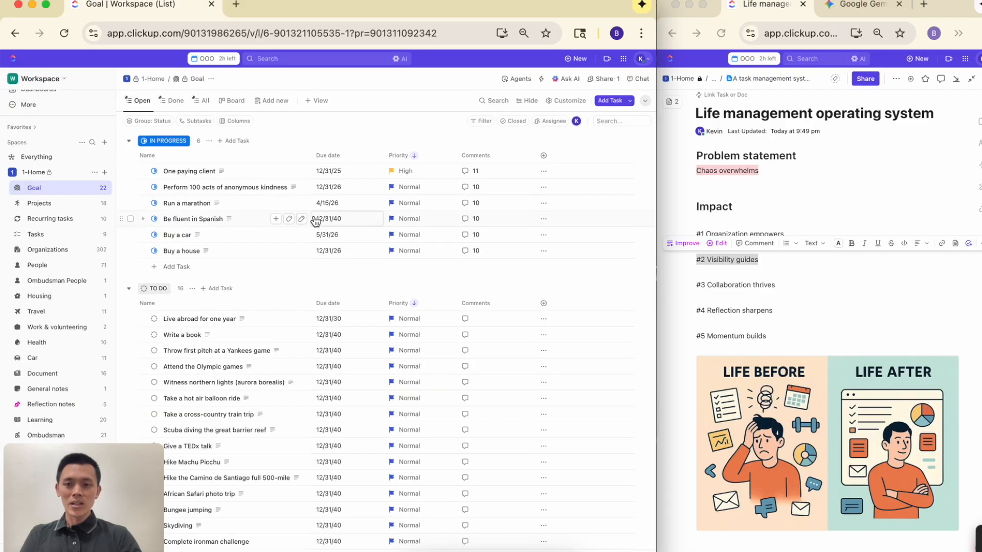
{"action": "left_click", "coordinate": [191, 221]}
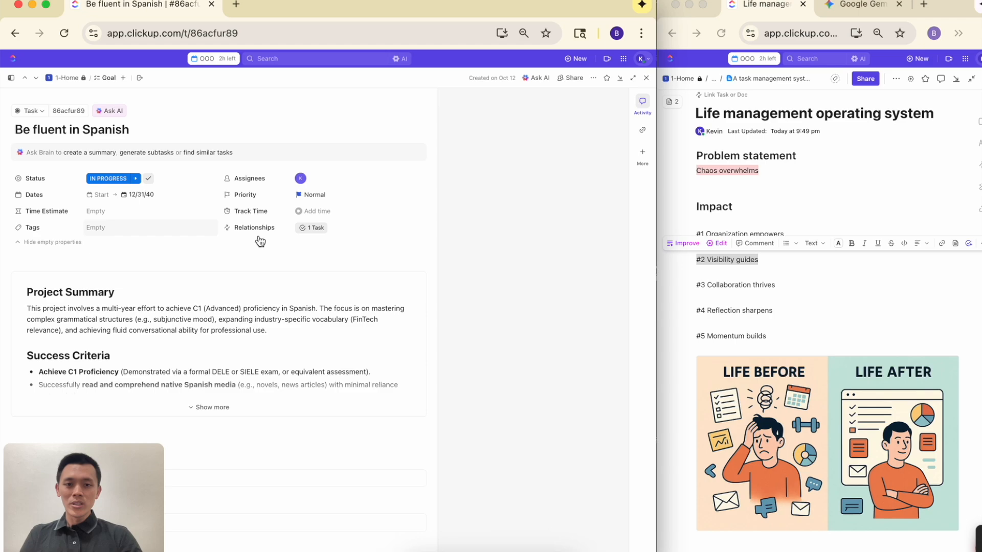
{"action": "scroll", "coordinate": [527, 330], "scroll_direction": "up", "scroll_amount": 10}
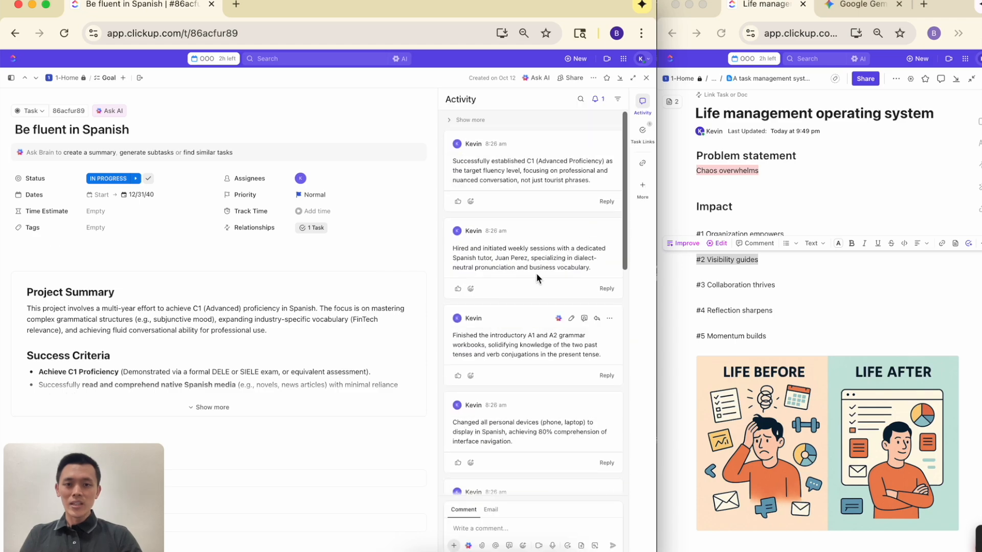
{"action": "left_click", "coordinate": [645, 78]}
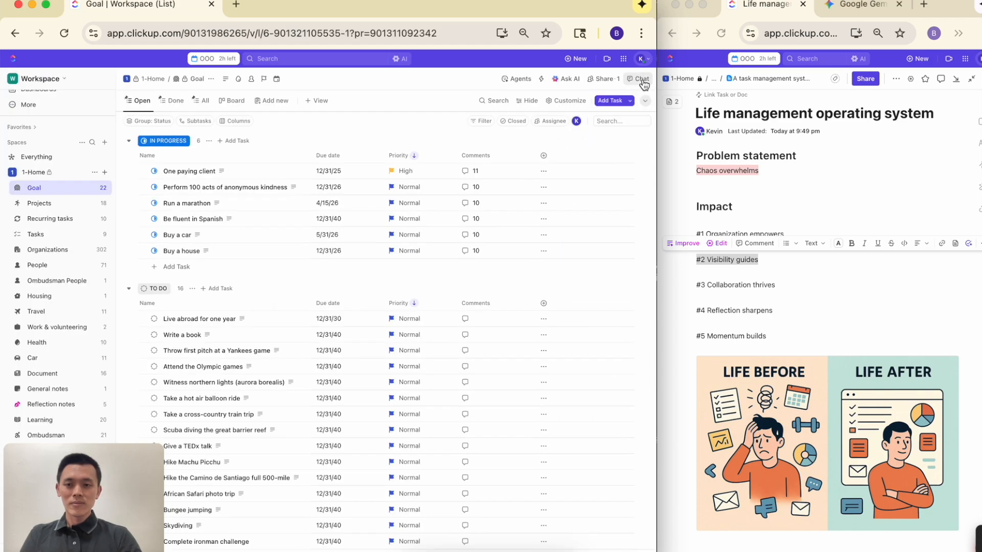
Open the doc linked to the "Buy a house" goal and read its Framework page in full view through to Phase 5
{"action": "left_click", "coordinate": [191, 251]}
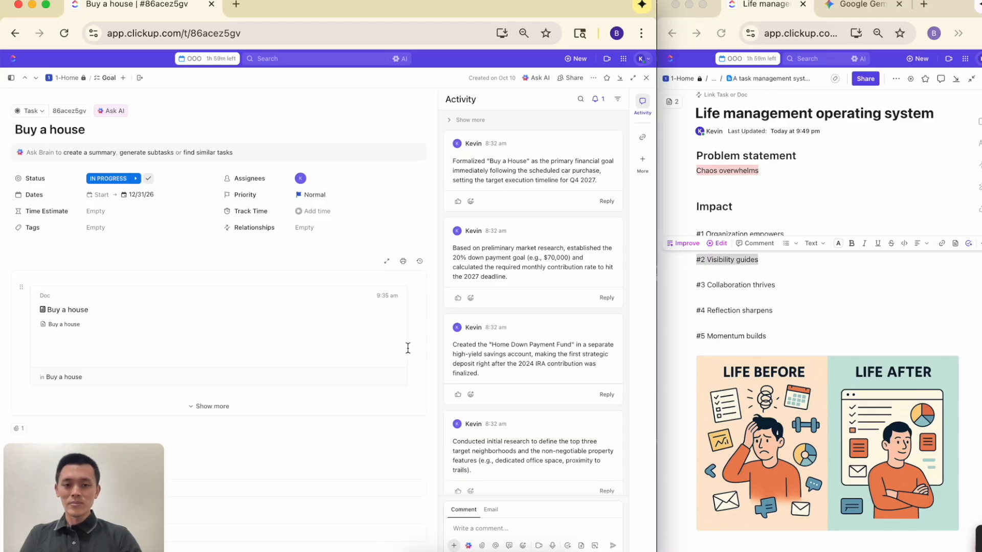
{"action": "key", "text": "Escape"}
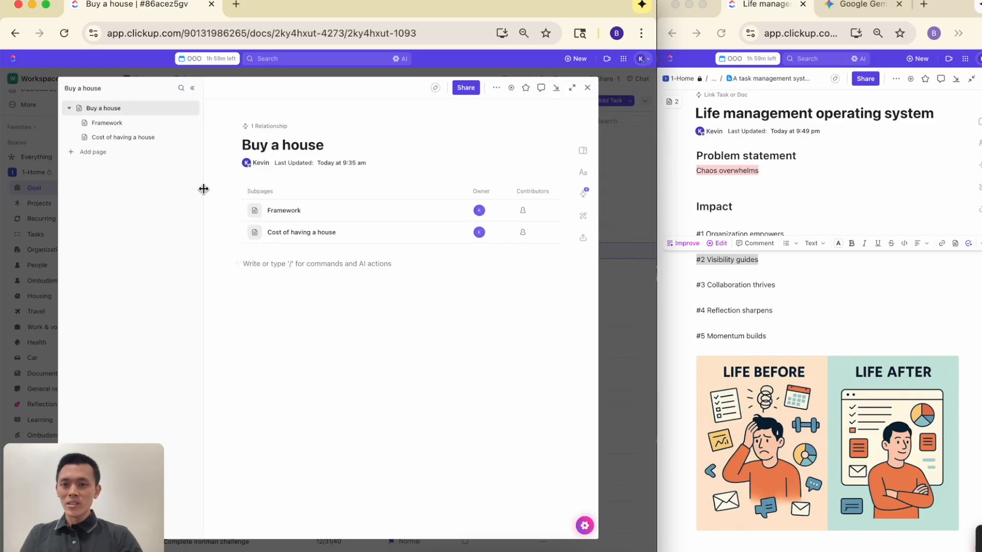
{"action": "left_click", "coordinate": [137, 127]}
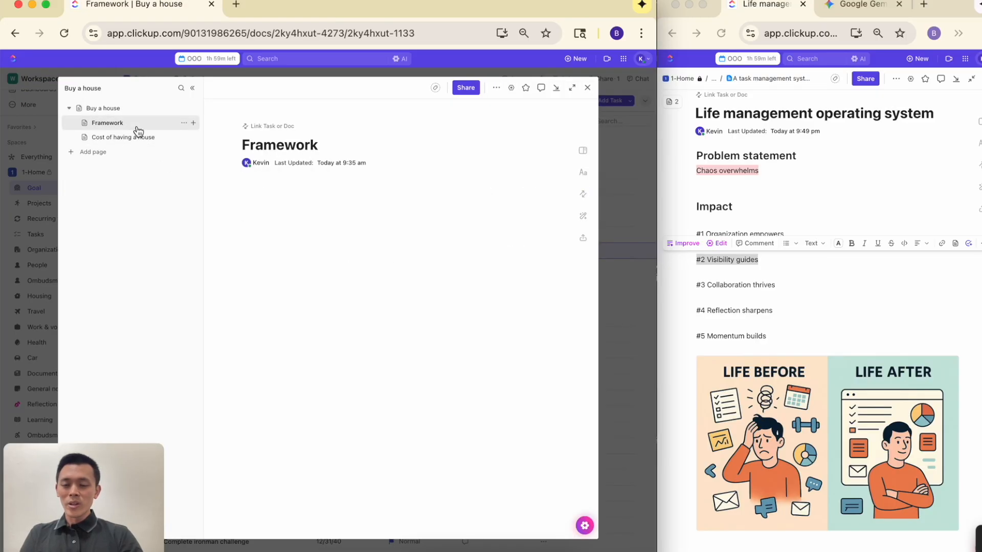
{"action": "left_click", "coordinate": [572, 88]}
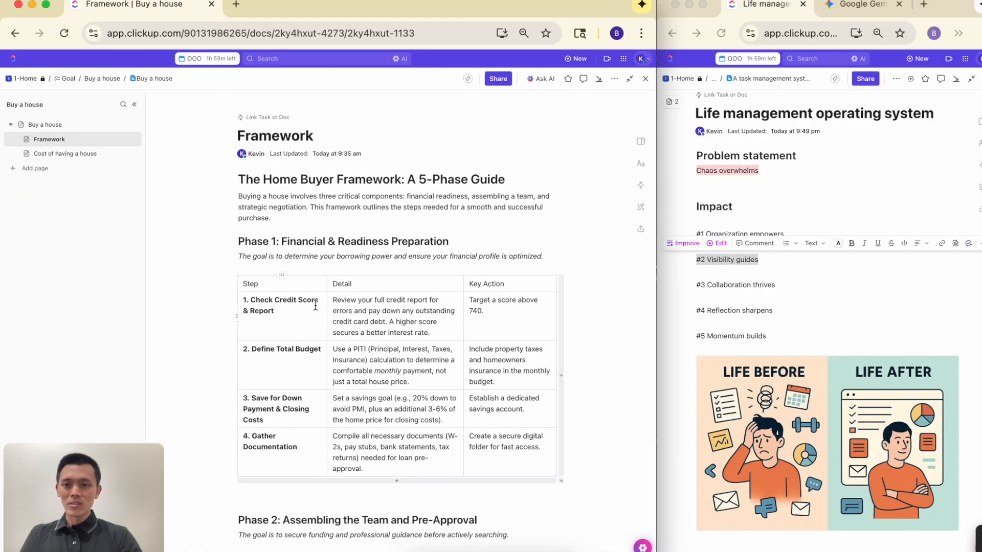
{"action": "scroll", "coordinate": [337, 323], "scroll_direction": "down", "scroll_amount": 10}
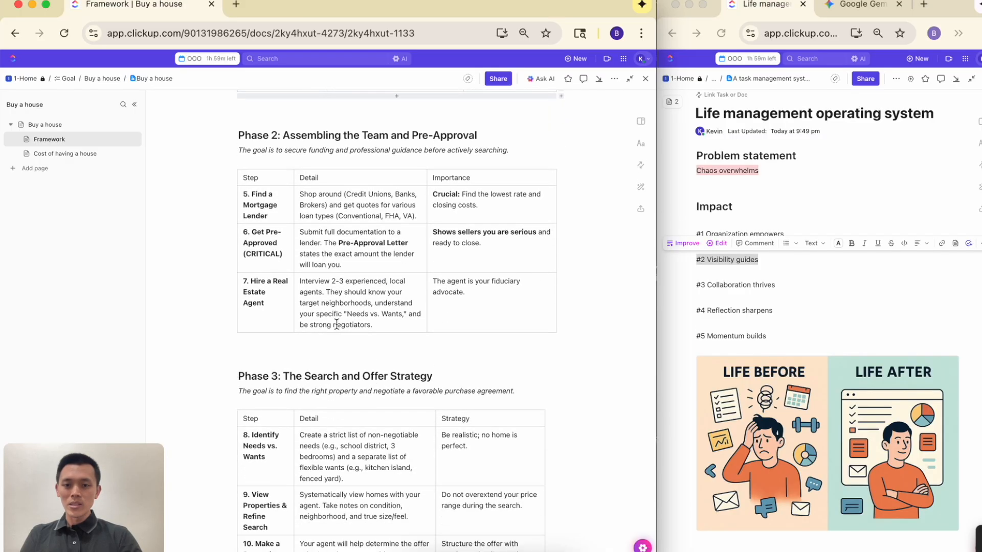
{"action": "scroll", "coordinate": [337, 324], "scroll_direction": "down", "scroll_amount": 20}
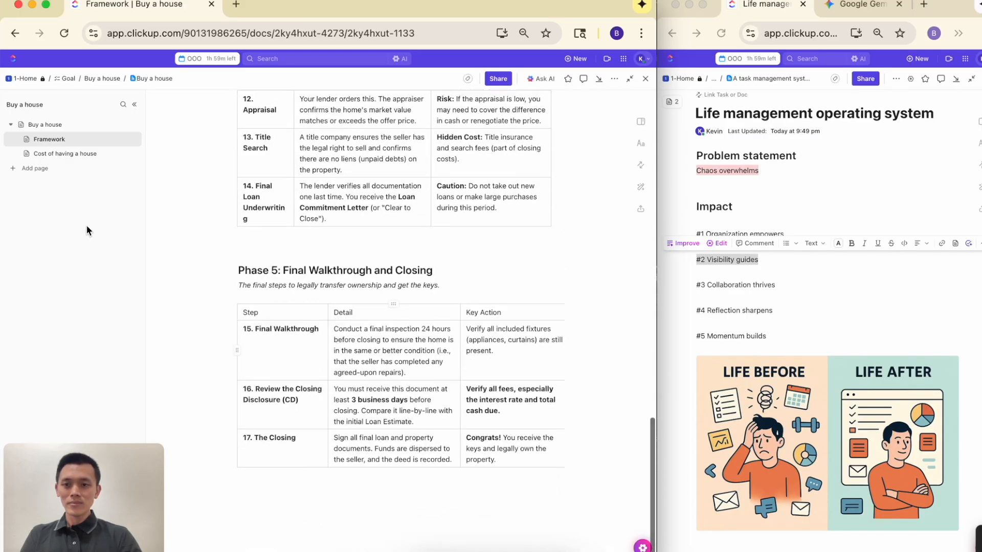
Read the "Cost of having a house" page through to Other Essential Costs, and return to the Goal list
{"action": "left_click", "coordinate": [62, 156]}
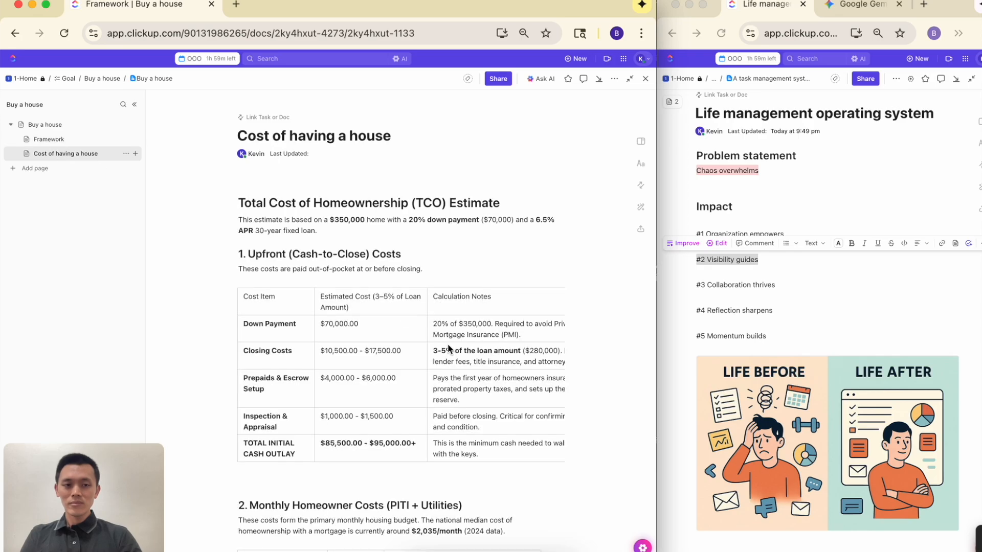
{"action": "scroll", "coordinate": [448, 348], "scroll_direction": "down", "scroll_amount": 5}
{"action": "scroll", "coordinate": [447, 344], "scroll_direction": "down", "scroll_amount": 10}
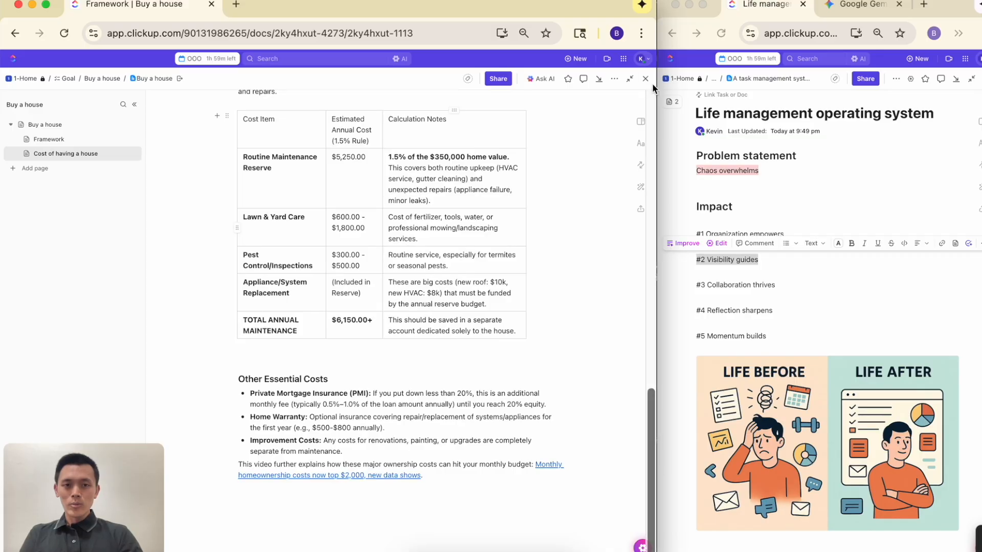
{"action": "left_click", "coordinate": [646, 81]}
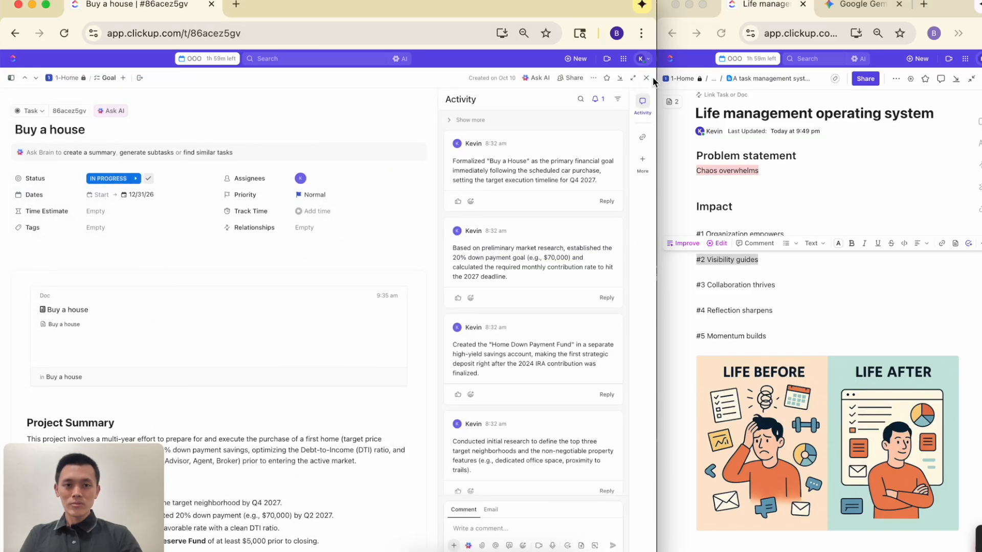
{"action": "left_click", "coordinate": [647, 80]}
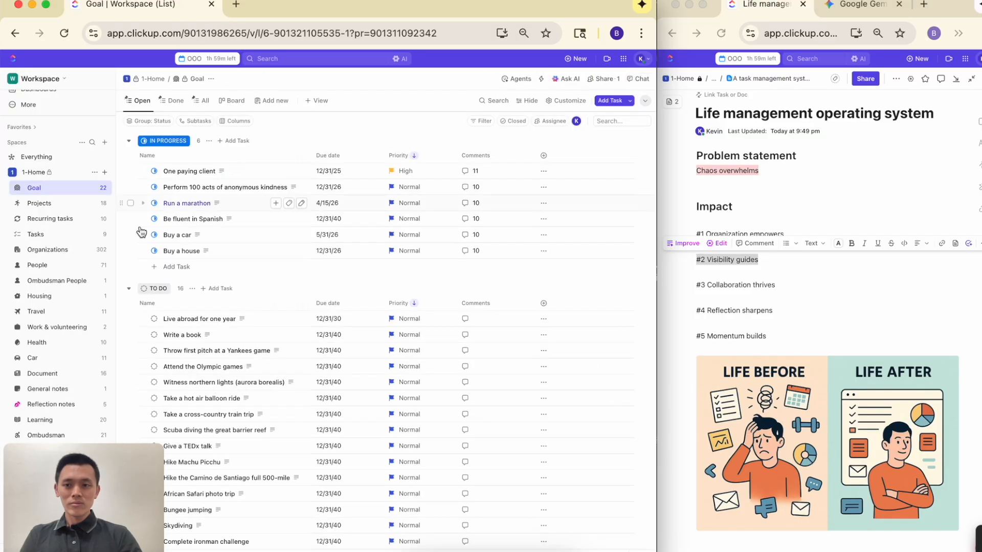
Look through the Projects, Recurring tasks and Tasks lists, including their statuses and priorities
{"action": "left_click", "coordinate": [54, 207]}
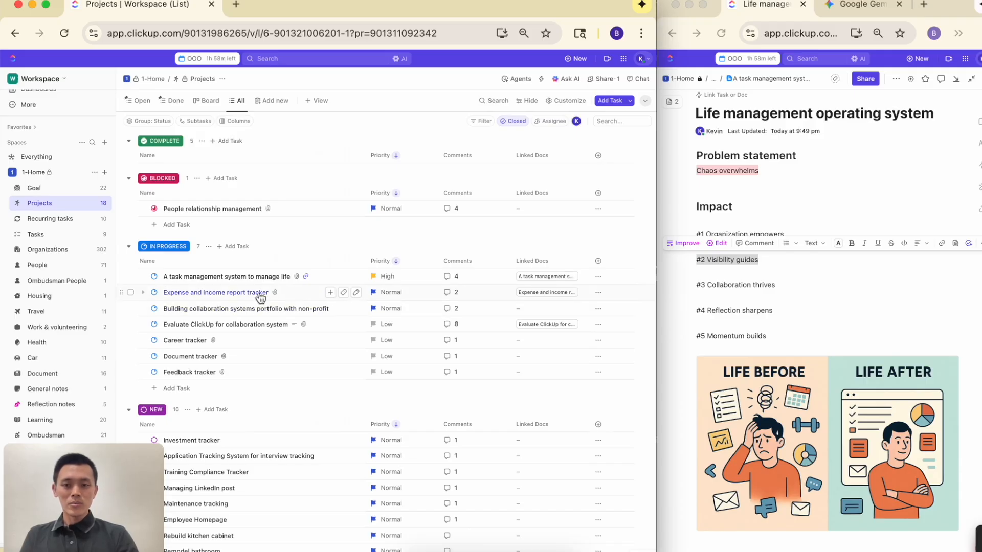
{"action": "scroll", "coordinate": [259, 296], "scroll_direction": "down", "scroll_amount": 3}
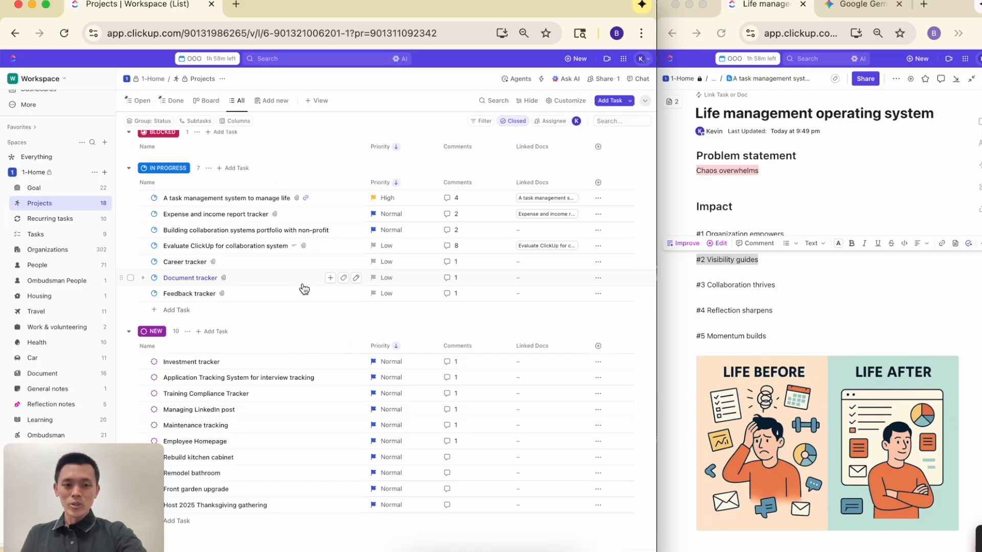
{"action": "left_click", "coordinate": [55, 218]}
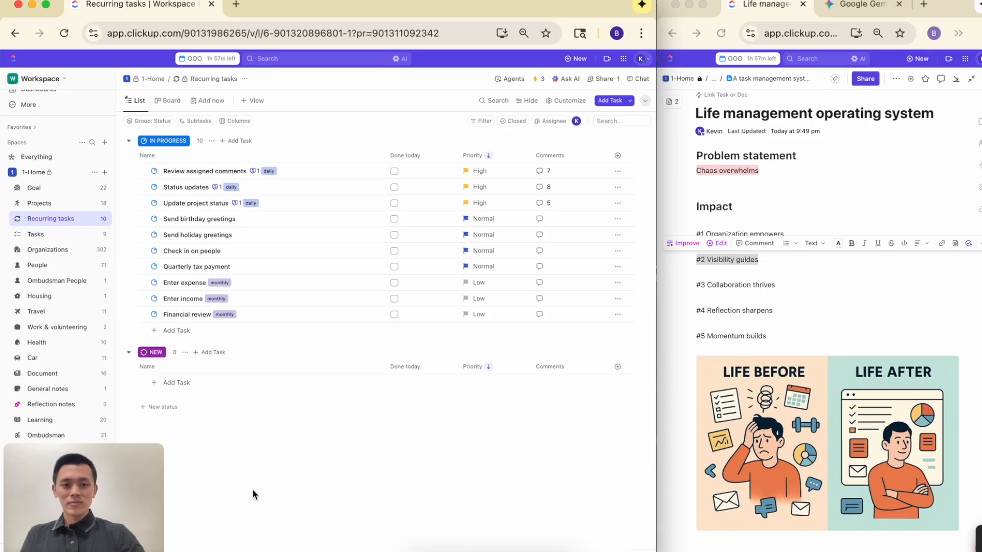
{"action": "left_click", "coordinate": [51, 241]}
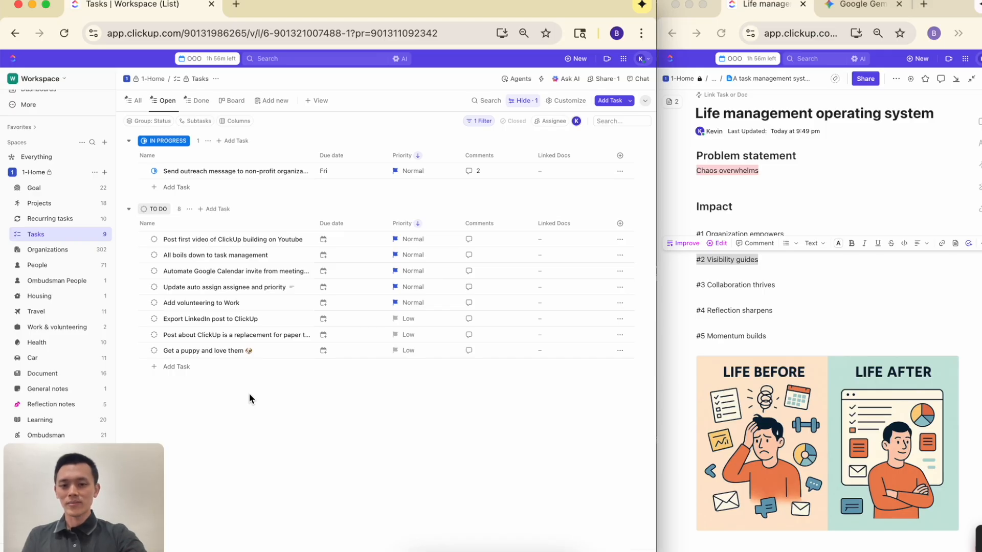
Highlight the "#3 Collaboration thrives" line in the document, and look through the People list
{"action": "left_click_drag", "start_coordinate": [767, 286], "coordinate": [696, 286]}
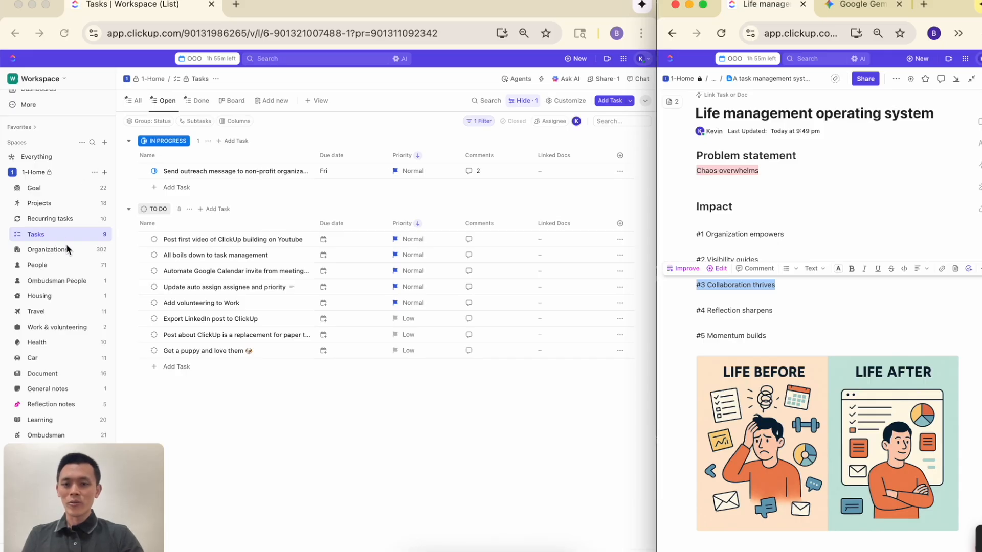
{"action": "left_click", "coordinate": [60, 266]}
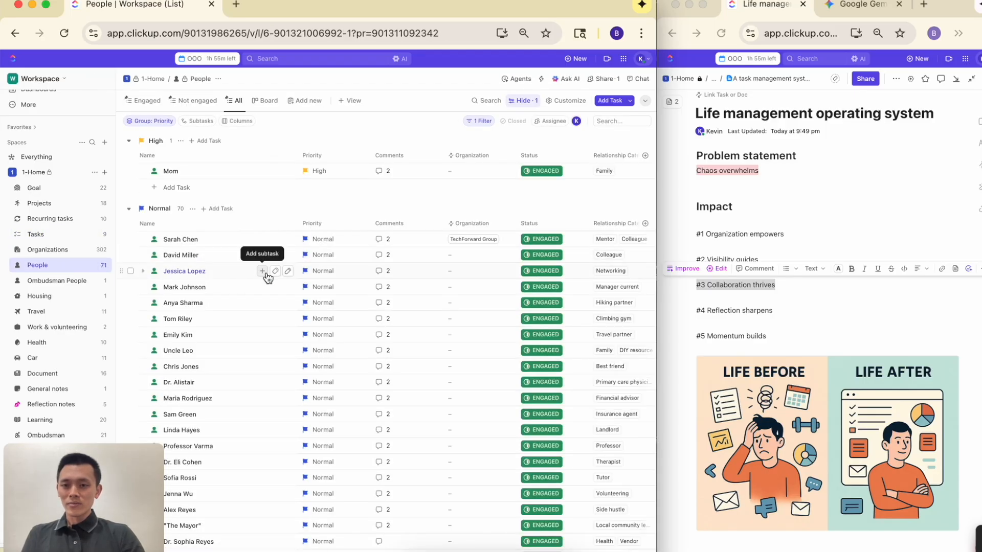
{"action": "scroll", "coordinate": [267, 277], "scroll_direction": "down", "scroll_amount": 1}
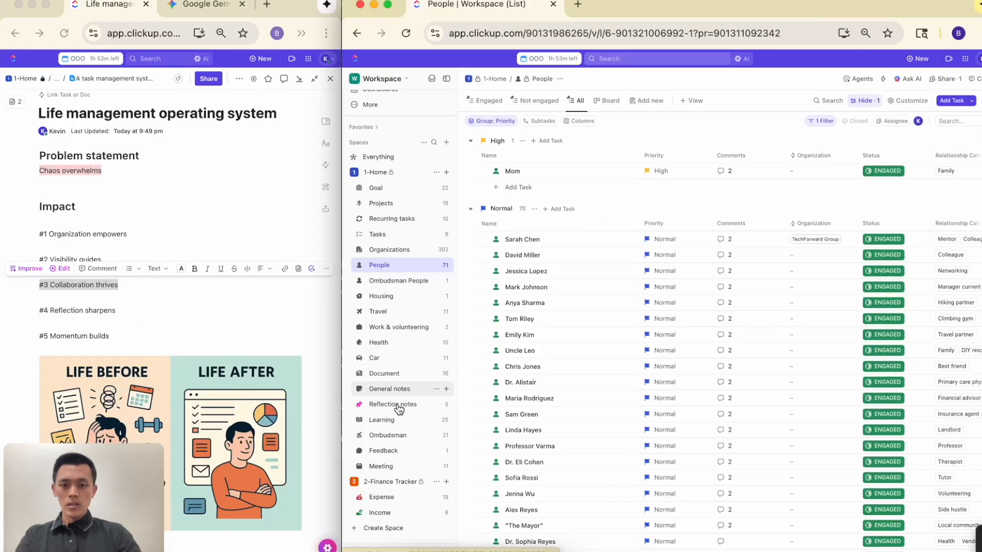
Examine all meetings in the Meeting list across their agenda, key takeaways and next steps columns, and return to the open meetings
{"action": "left_click", "coordinate": [386, 466]}
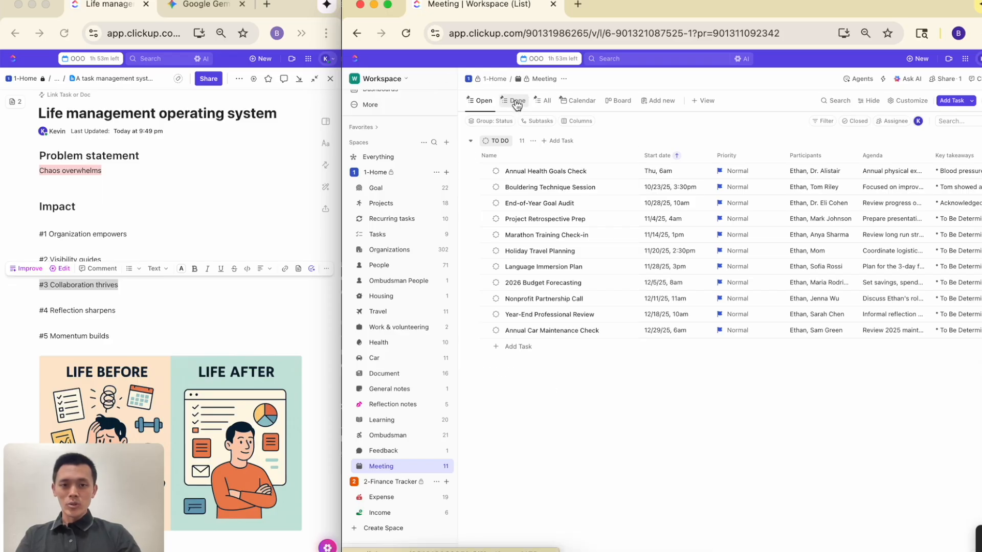
{"action": "left_click", "coordinate": [544, 102]}
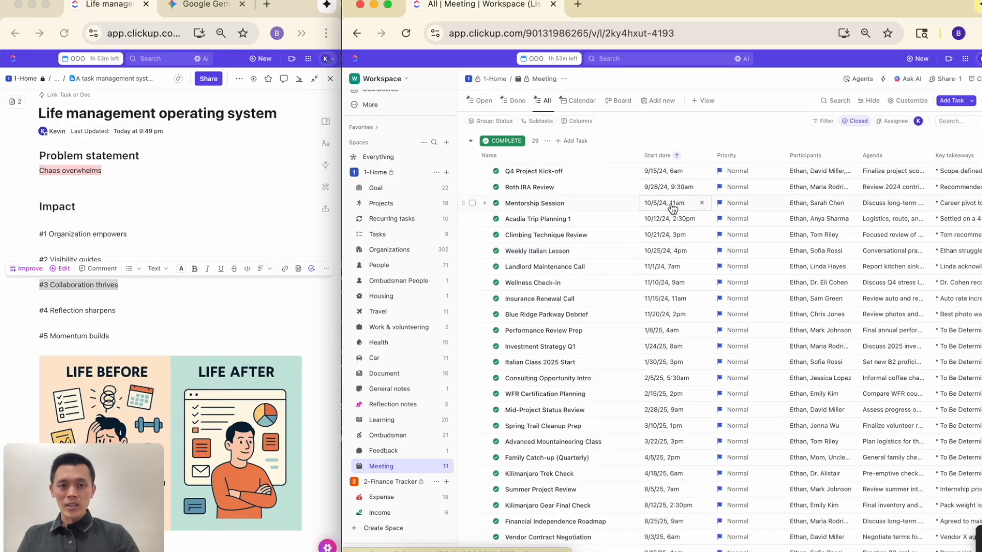
{"action": "scroll", "coordinate": [801, 204], "scroll_direction": "right", "scroll_amount": 5}
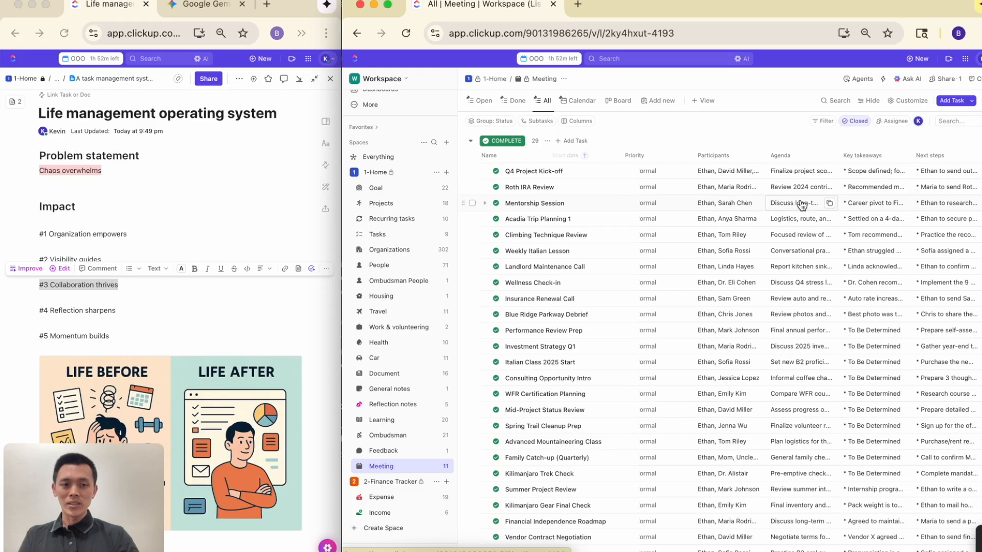
{"action": "scroll", "coordinate": [801, 205], "scroll_direction": "right", "scroll_amount": 2}
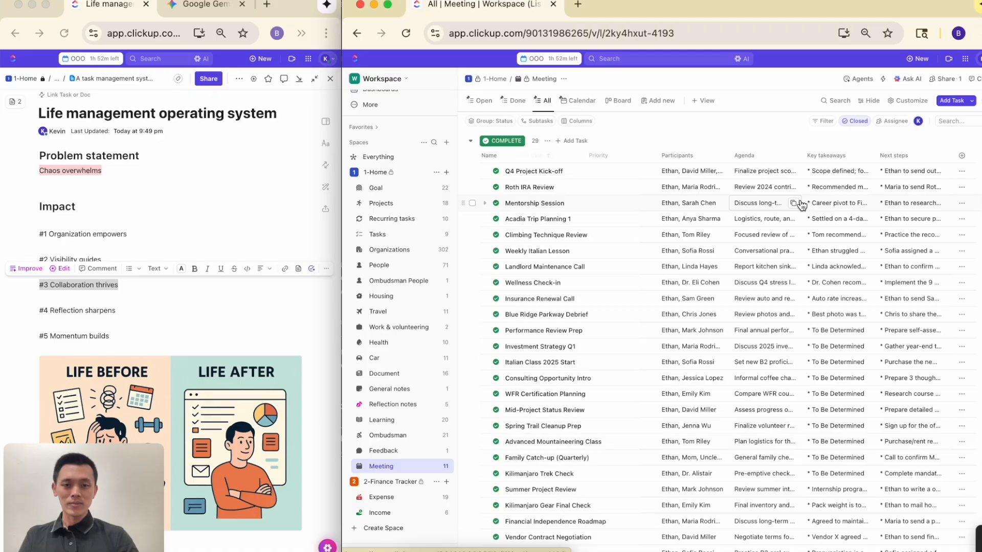
{"action": "scroll", "coordinate": [801, 205], "scroll_direction": "left", "scroll_amount": 7}
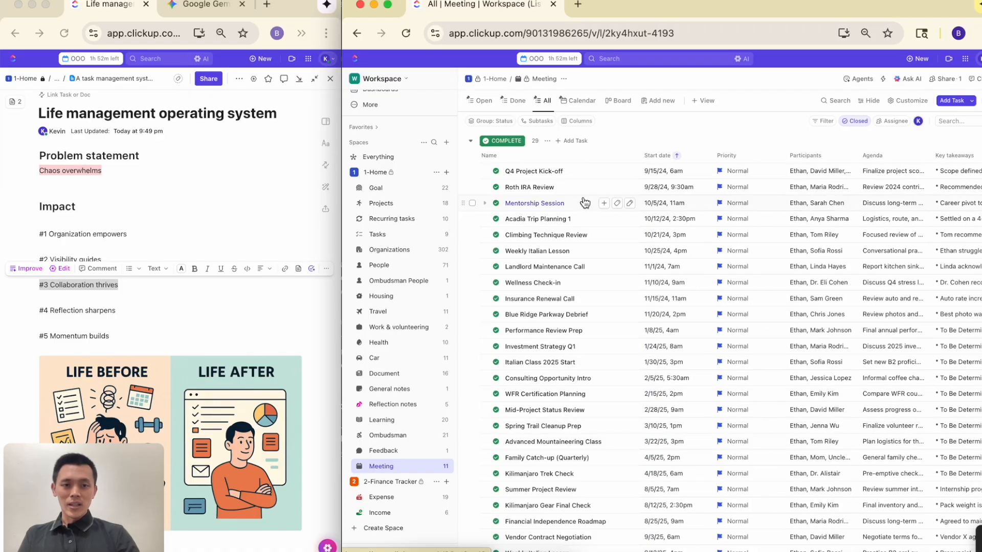
{"action": "left_click", "coordinate": [481, 102]}
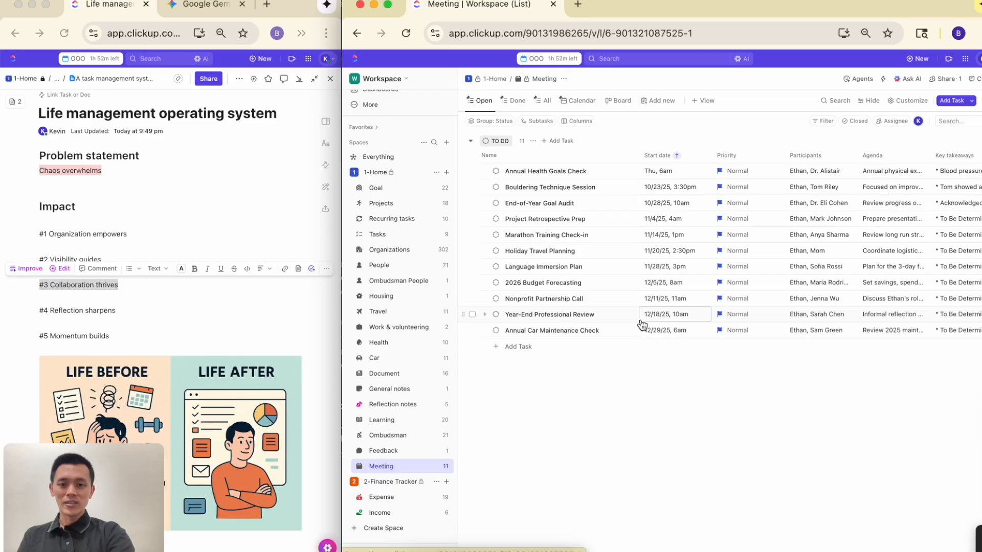
Look through the Housing list, and compare the open and completed trips in the Travel list
{"action": "left_click", "coordinate": [397, 301]}
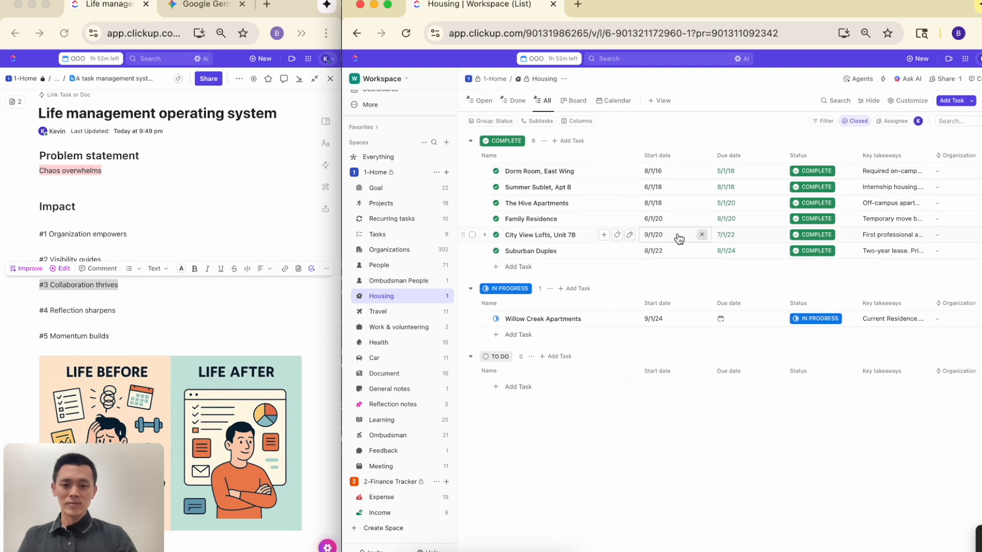
{"action": "left_click", "coordinate": [398, 313]}
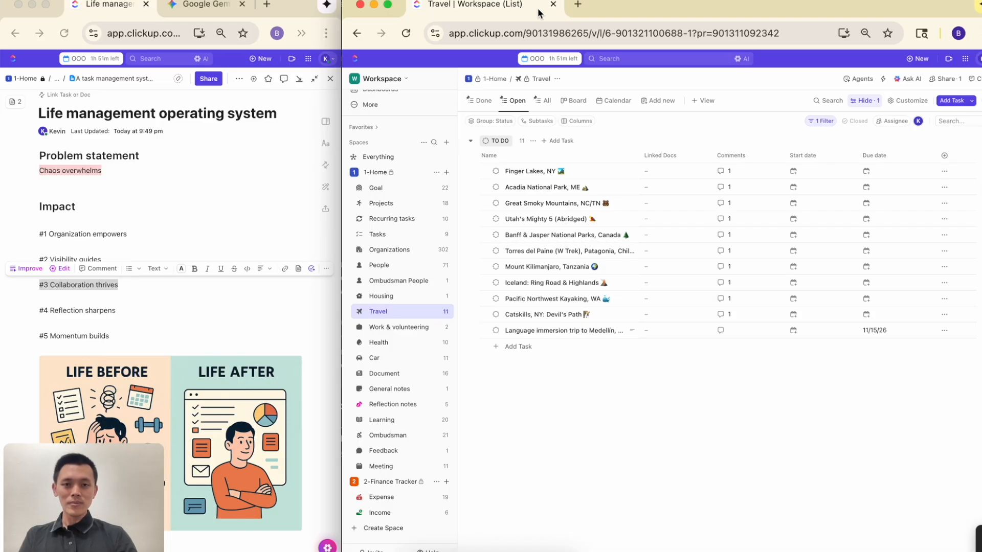
{"action": "left_click", "coordinate": [488, 102]}
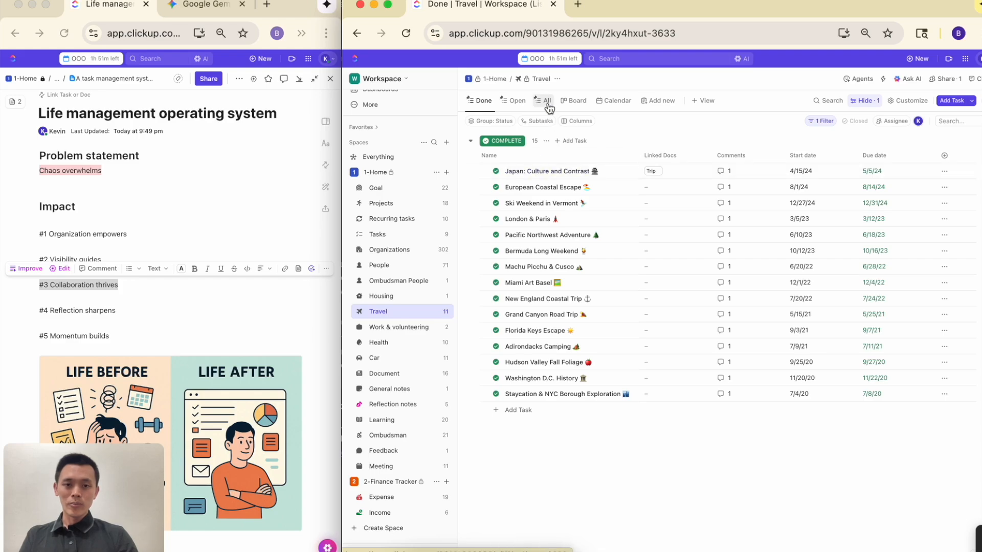
{"action": "left_click", "coordinate": [522, 107]}
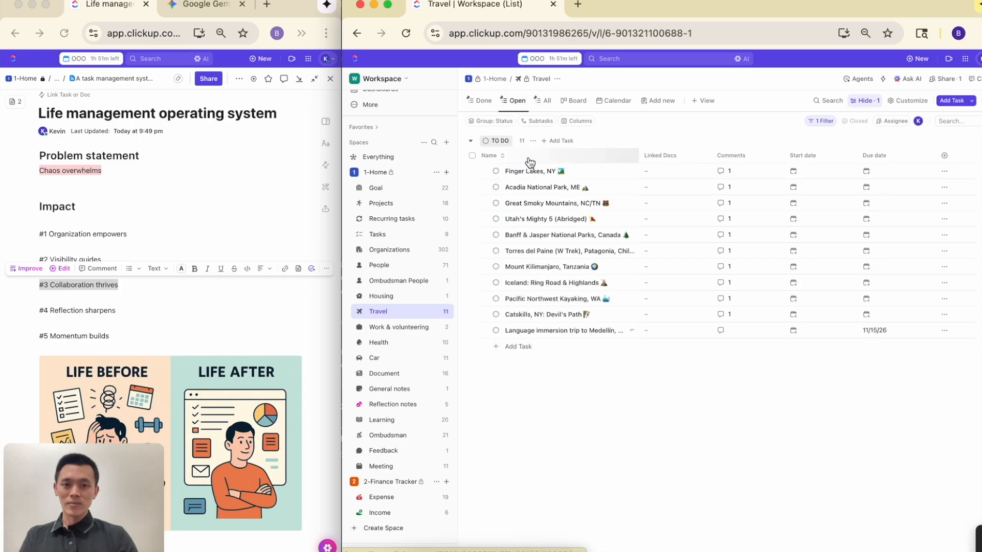
Review the "Finger Lakes, NY" trip's details and comment, close it, and show all trips in the Travel list
{"action": "left_click", "coordinate": [539, 170]}
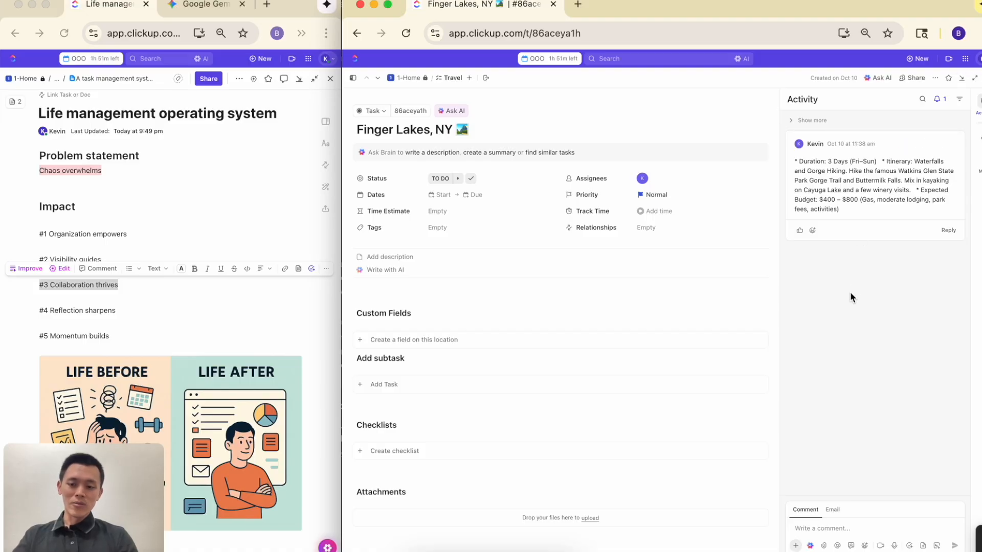
{"action": "key", "text": "Escape"}
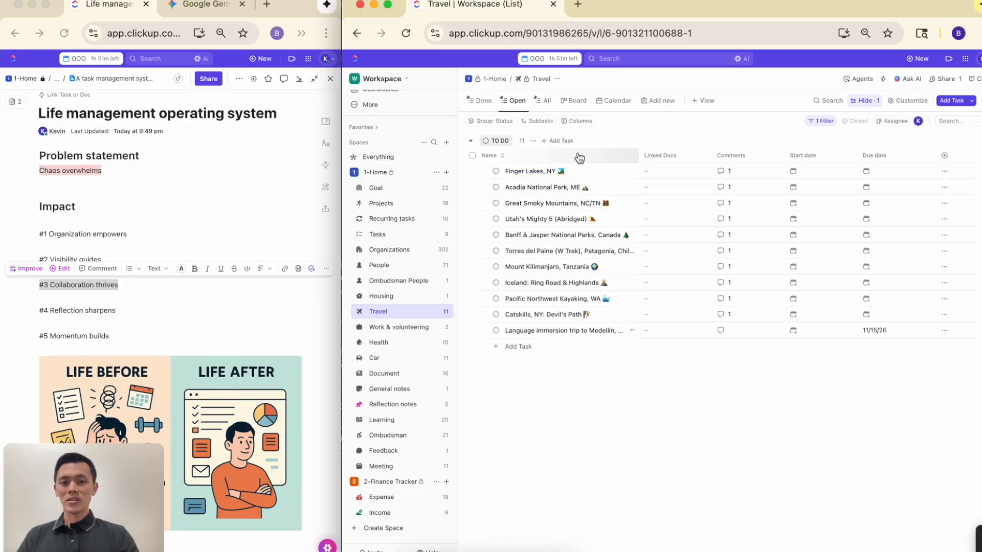
{"action": "left_click", "coordinate": [546, 102]}
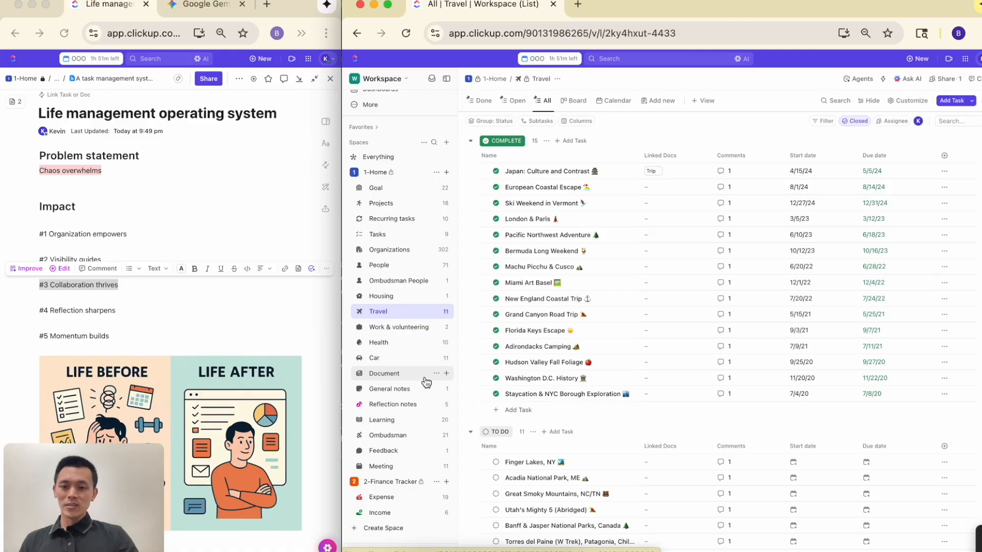
Review the overview charts of the 2-Finance Tracker space, expand the space, and open its Expense list
{"action": "left_click", "coordinate": [394, 483]}
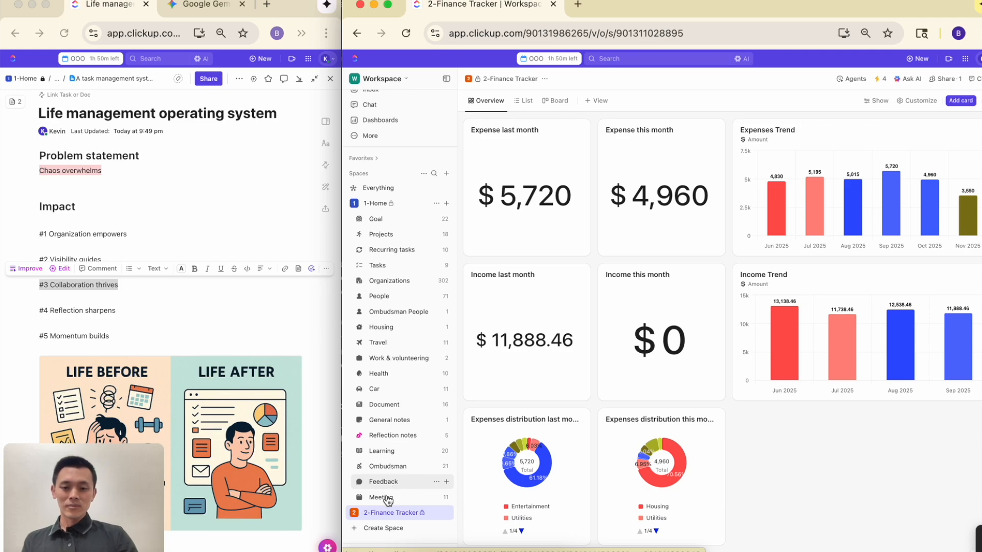
{"action": "left_click", "coordinate": [354, 513]}
{"action": "left_click", "coordinate": [383, 529]}
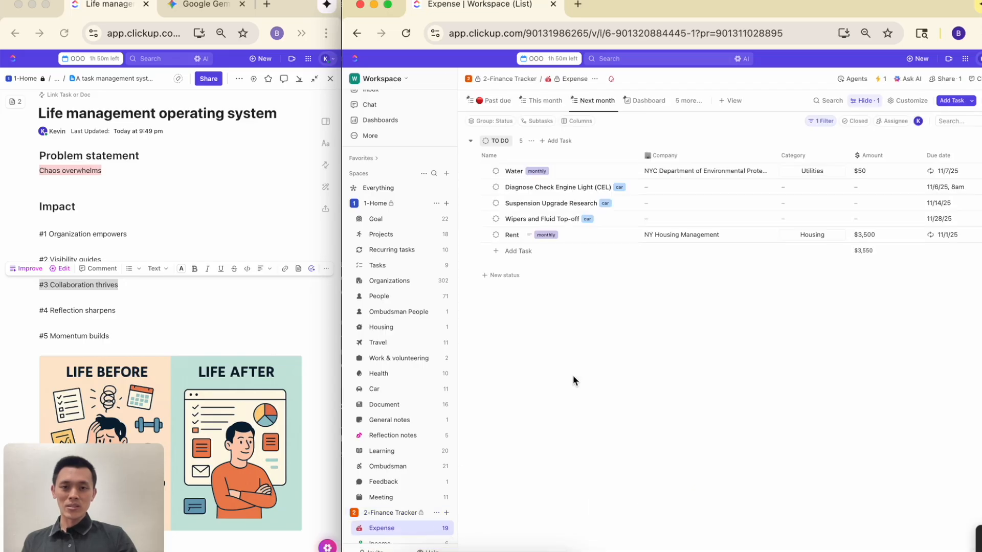
Compare the past due, this month and next month expenses, and return to this month's expenses
{"action": "left_click", "coordinate": [490, 102]}
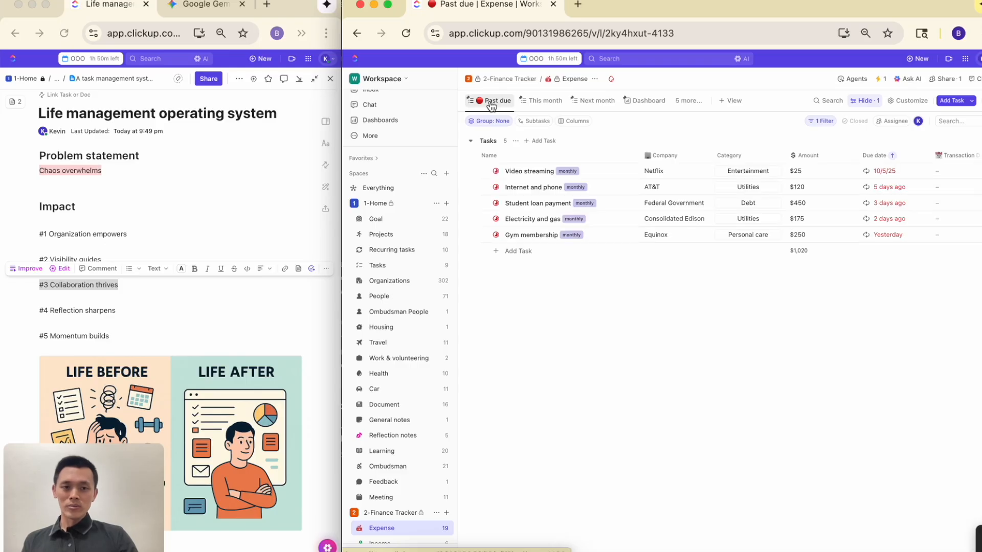
{"action": "left_click", "coordinate": [535, 105]}
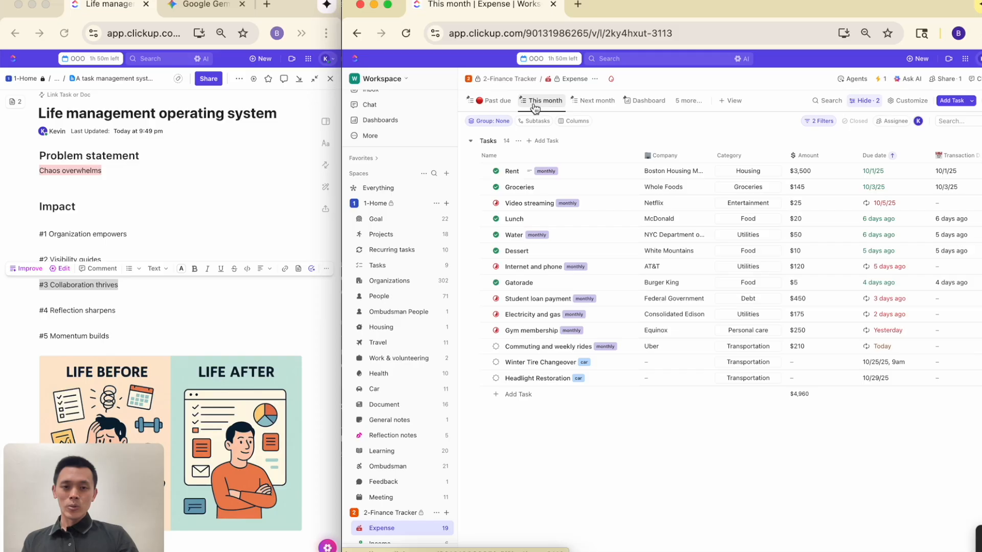
{"action": "left_click", "coordinate": [592, 105]}
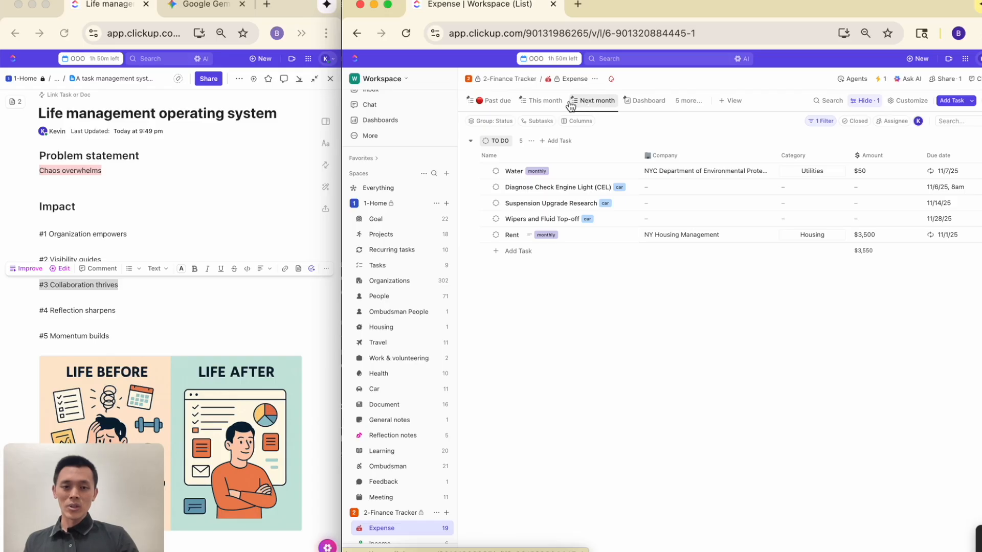
{"action": "left_click", "coordinate": [540, 103]}
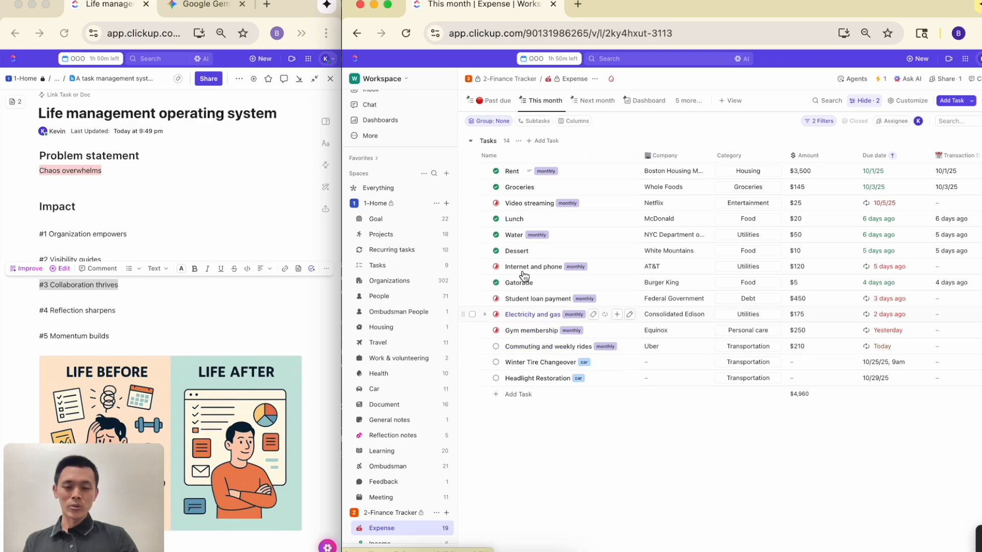
Look through this month's payments in the Income list, and show the past due ones
{"action": "scroll", "coordinate": [450, 460], "scroll_direction": "down", "scroll_amount": 2}
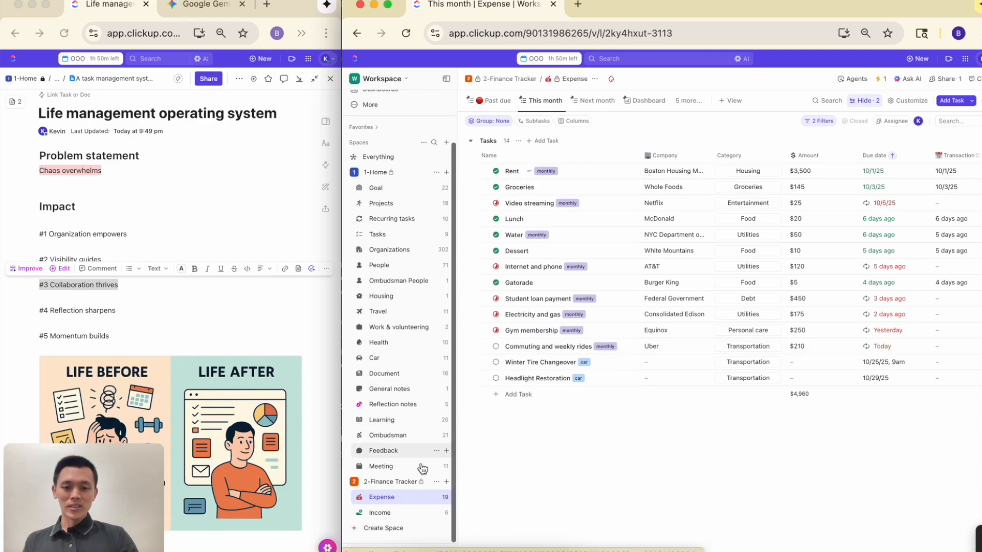
{"action": "left_click", "coordinate": [394, 513]}
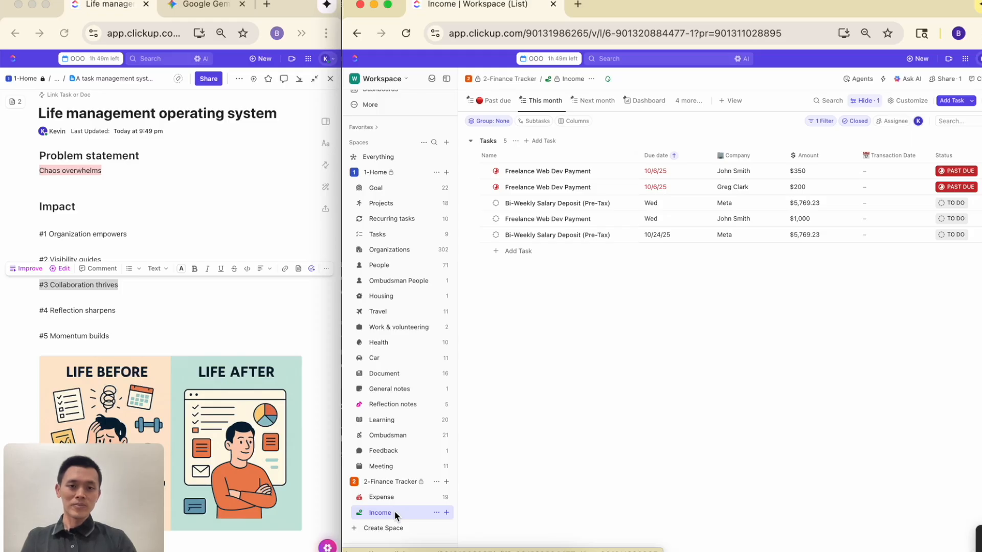
{"action": "left_click", "coordinate": [495, 102]}
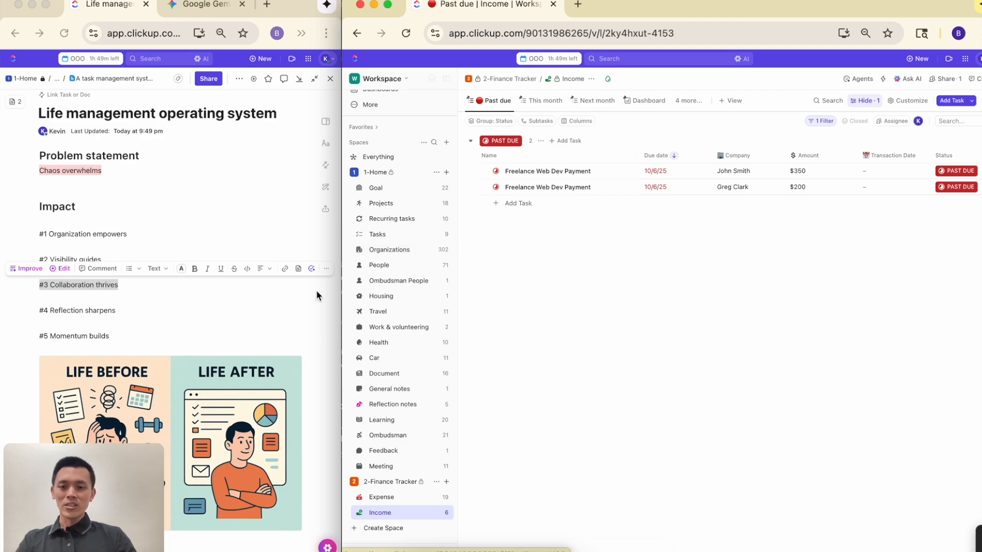
Highlight the "#4 Reflection sharpens" line in the document, and open the Reflection notes list
{"action": "left_click", "coordinate": [99, 310]}
{"action": "triple_click", "coordinate": [100, 310]}
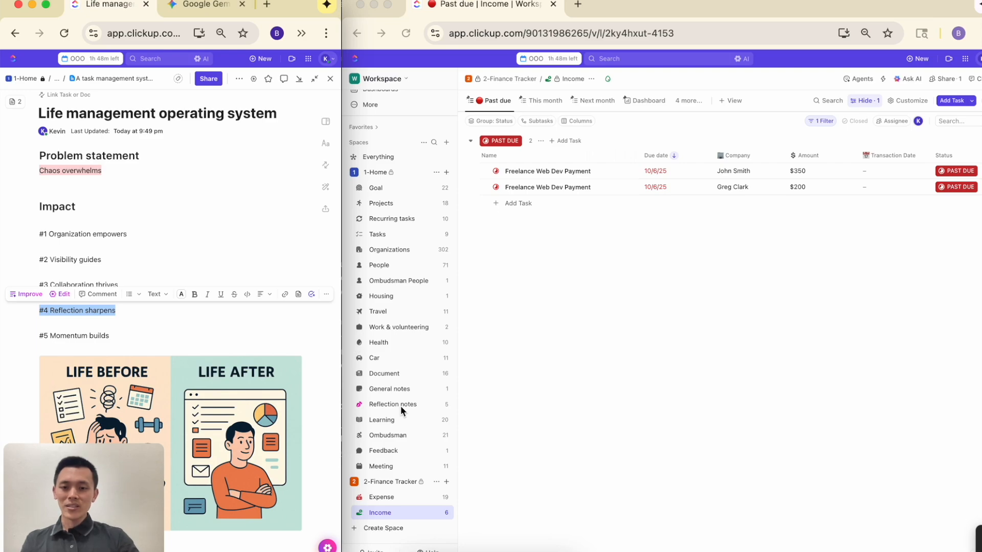
{"action": "left_click", "coordinate": [386, 404]}
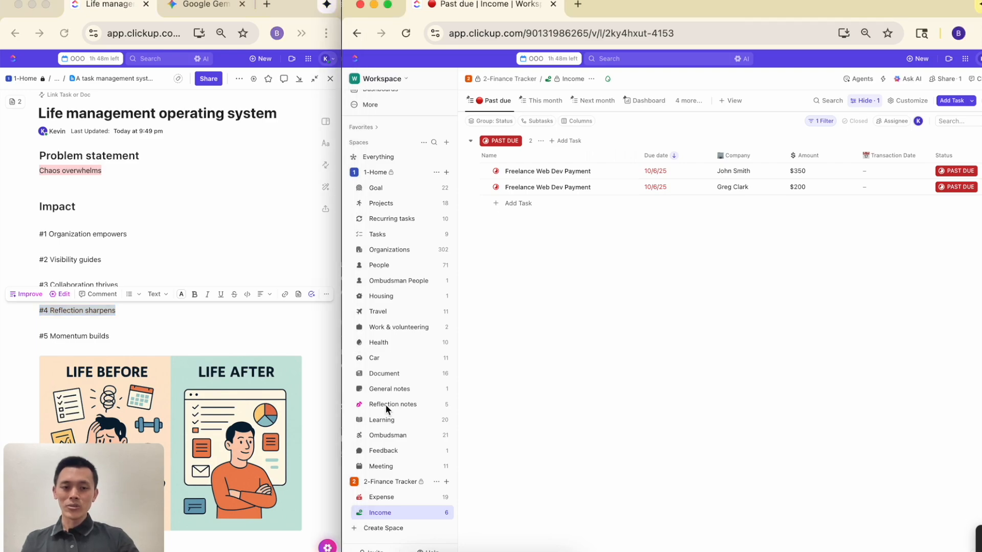
{"action": "left_click", "coordinate": [386, 404]}
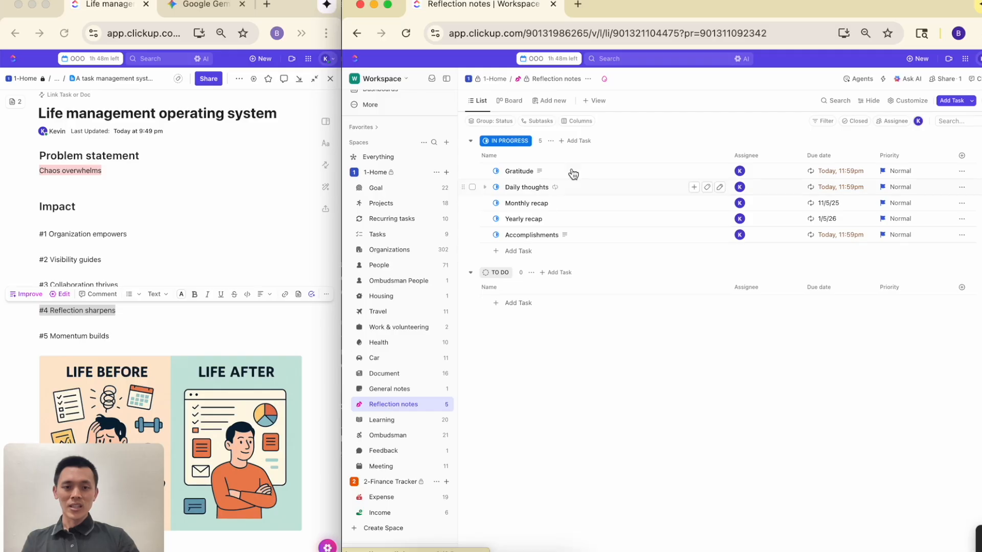
Read through the comment history of the "Daily thoughts" task and close the task
{"action": "left_click", "coordinate": [528, 189]}
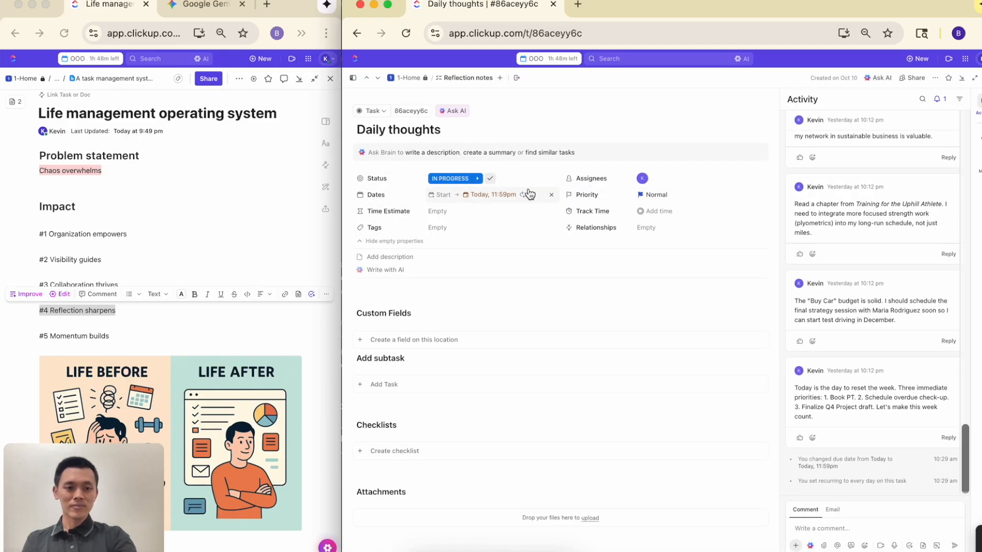
{"action": "scroll", "coordinate": [883, 222], "scroll_direction": "up", "scroll_amount": 10}
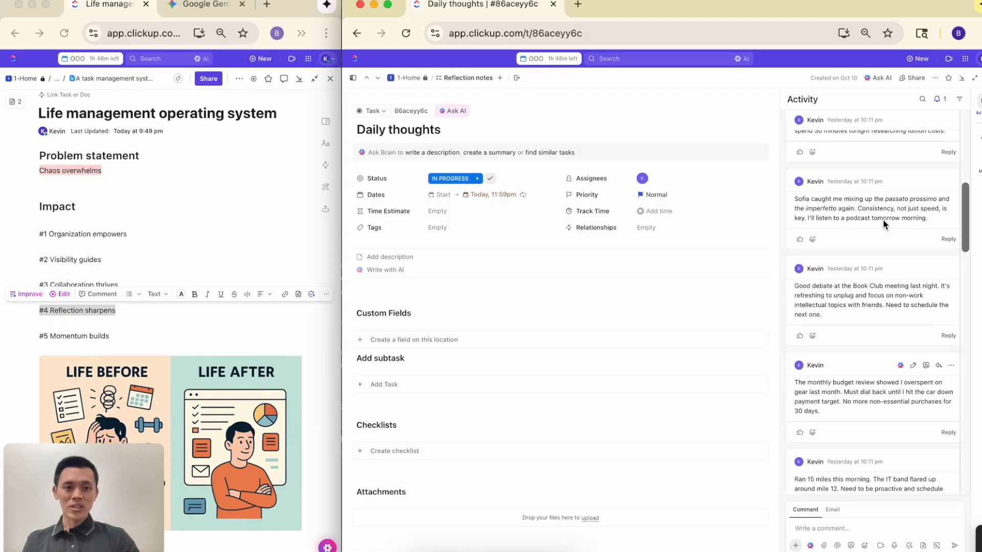
{"action": "scroll", "coordinate": [883, 222], "scroll_direction": "down", "scroll_amount": 15}
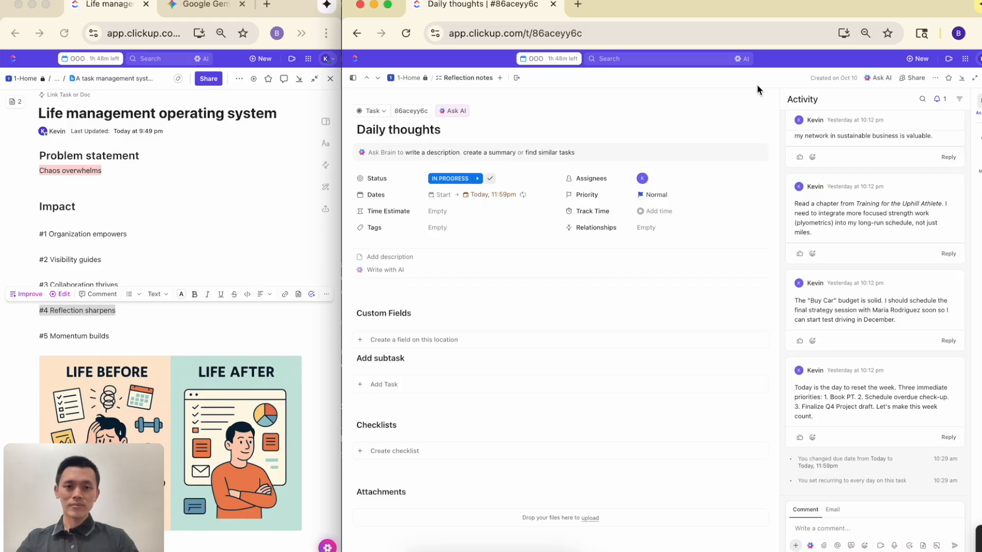
{"action": "key", "text": "Escape"}
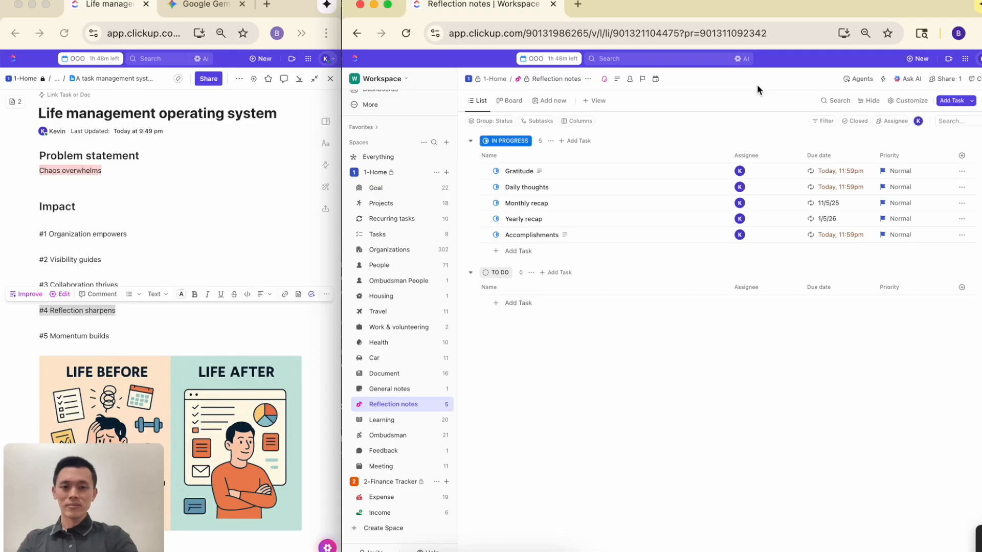
Read the comments logged on the "Gratitude" task from the earliest to the latest, and close the task
{"action": "left_click", "coordinate": [526, 171]}
{"action": "scroll", "coordinate": [882, 271], "scroll_direction": "up", "scroll_amount": 5}
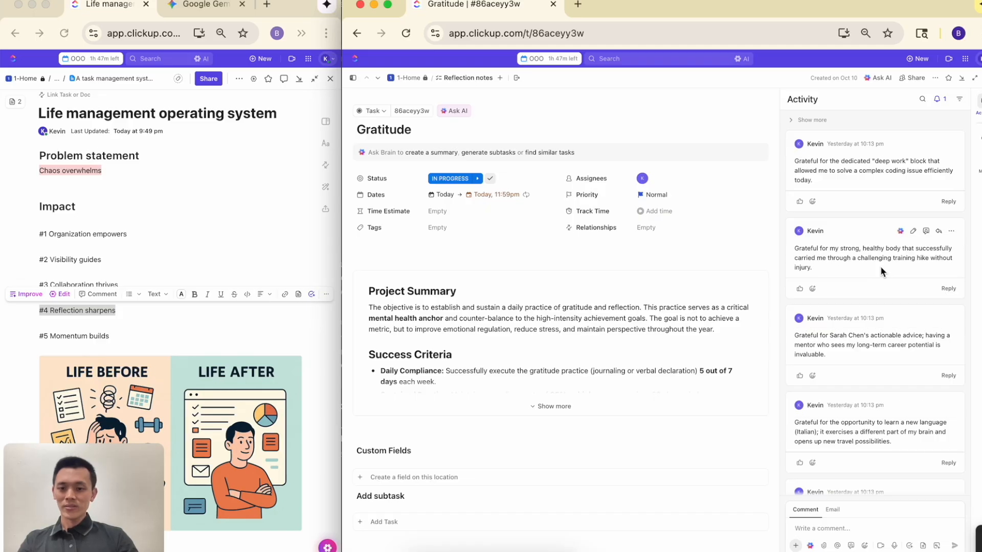
{"action": "scroll", "coordinate": [881, 271], "scroll_direction": "down", "scroll_amount": 5}
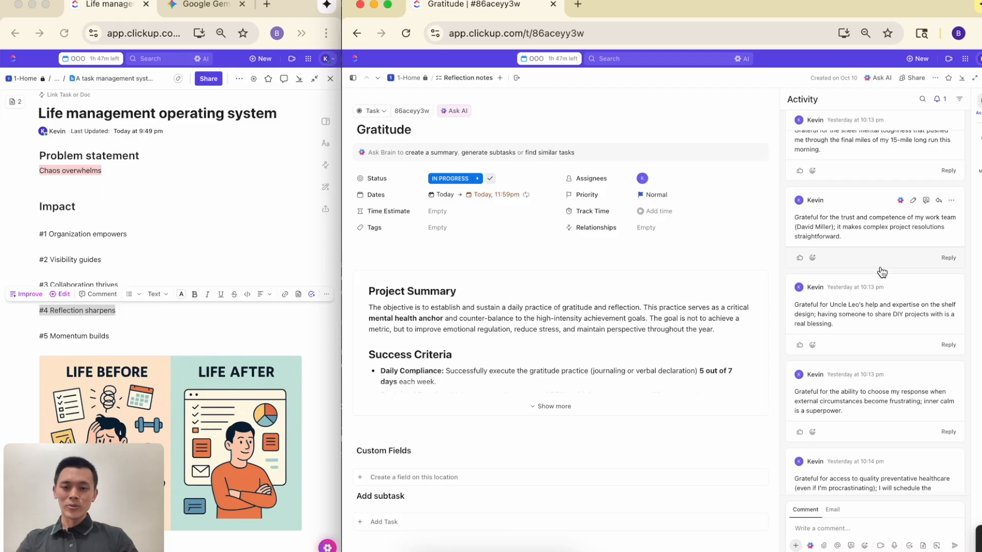
{"action": "scroll", "coordinate": [881, 272], "scroll_direction": "down", "scroll_amount": 3}
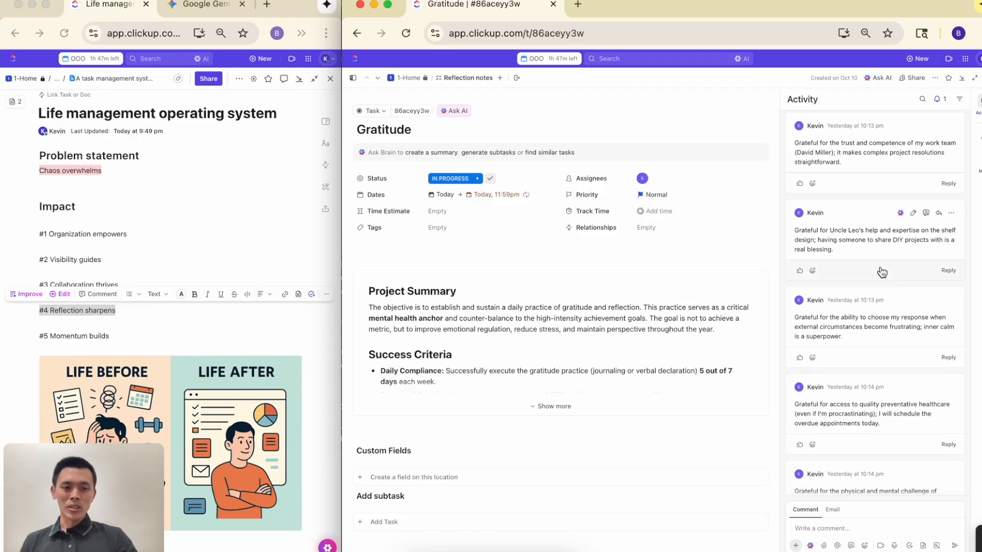
{"action": "scroll", "coordinate": [882, 271], "scroll_direction": "down", "scroll_amount": 8}
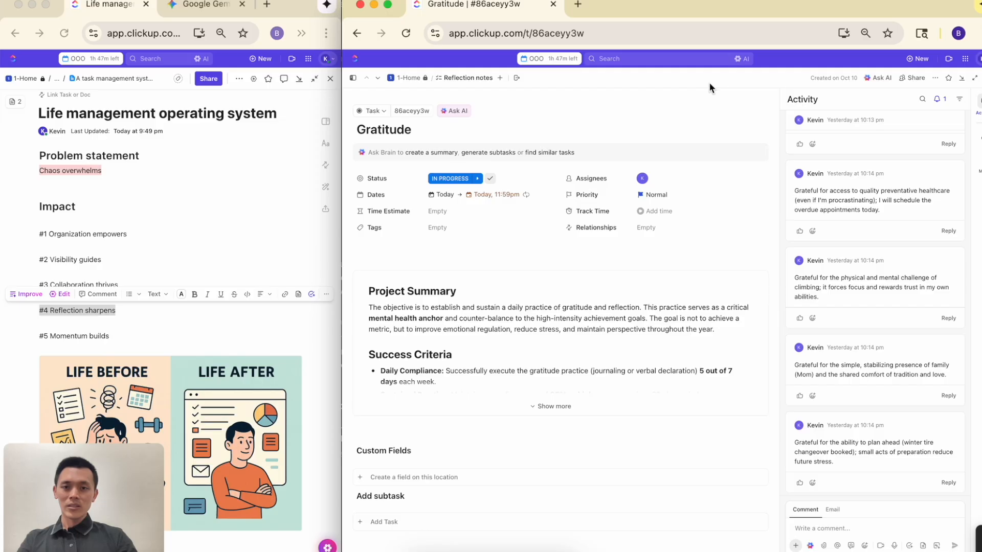
{"action": "key", "text": "Escape"}
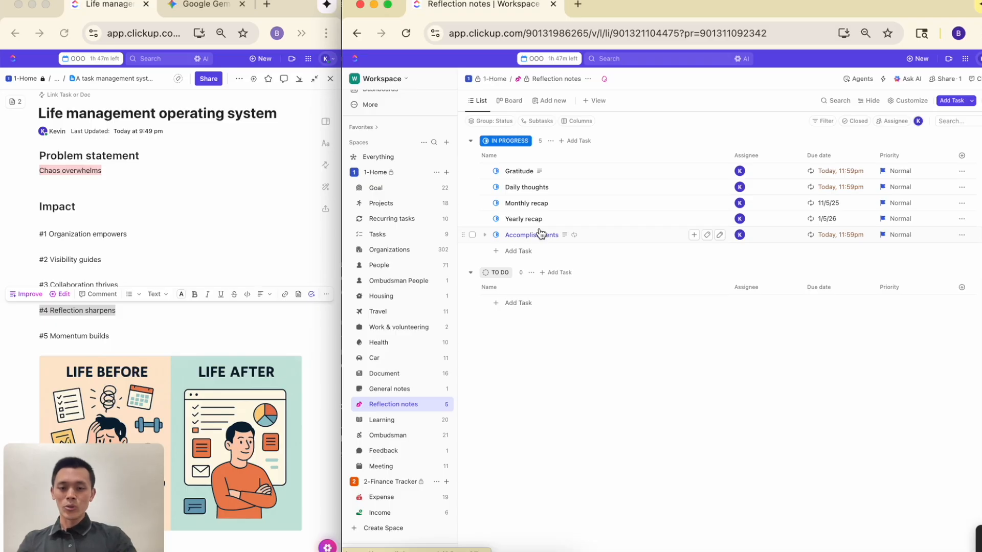
Look through the open items in the Learning list, and show the completed ones
{"action": "left_click", "coordinate": [390, 423]}
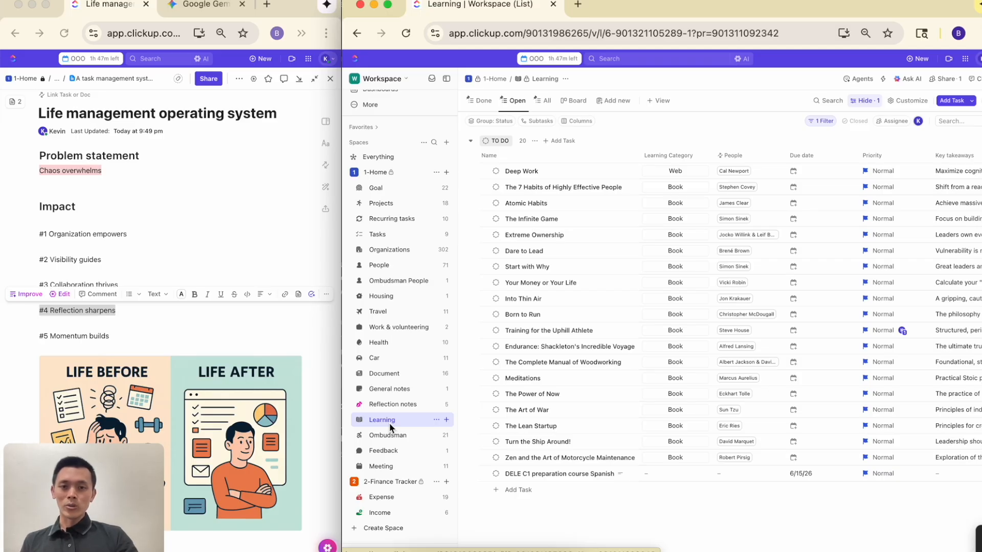
{"action": "left_click", "coordinate": [487, 105]}
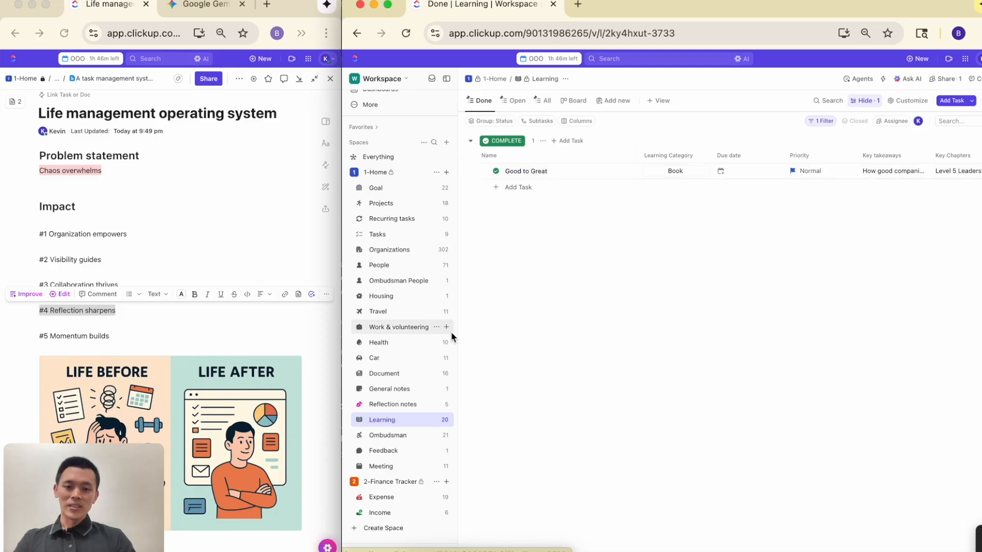
Return to the Reflection notes list, read the comments logged on the "Accomplishments" task, and close it
{"action": "left_click", "coordinate": [413, 404]}
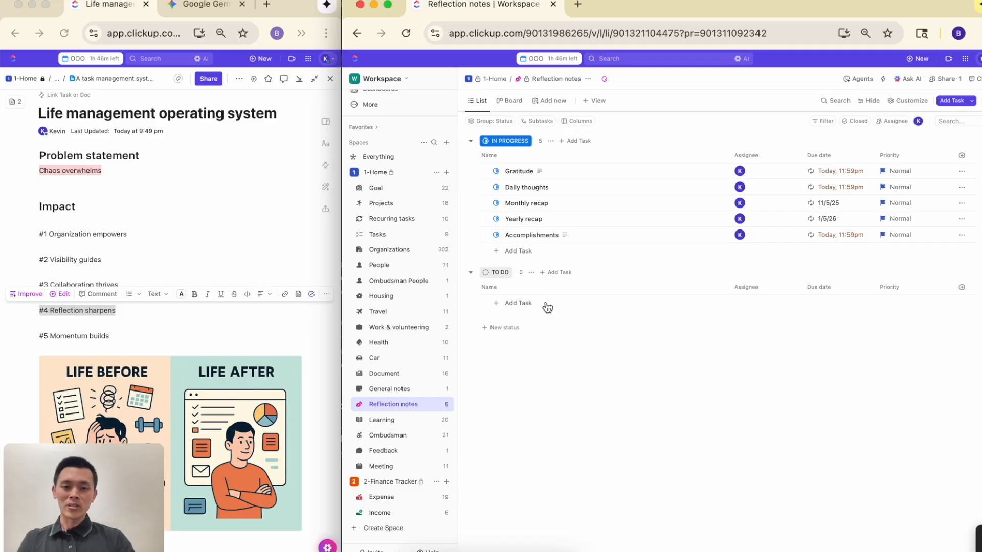
{"action": "left_click", "coordinate": [531, 237]}
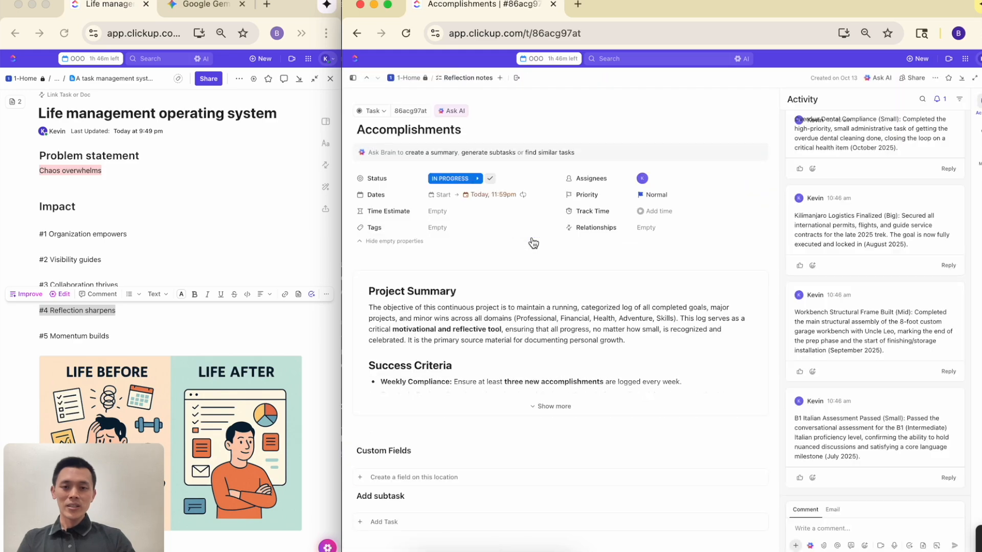
{"action": "scroll", "coordinate": [872, 253], "scroll_direction": "up", "scroll_amount": 13}
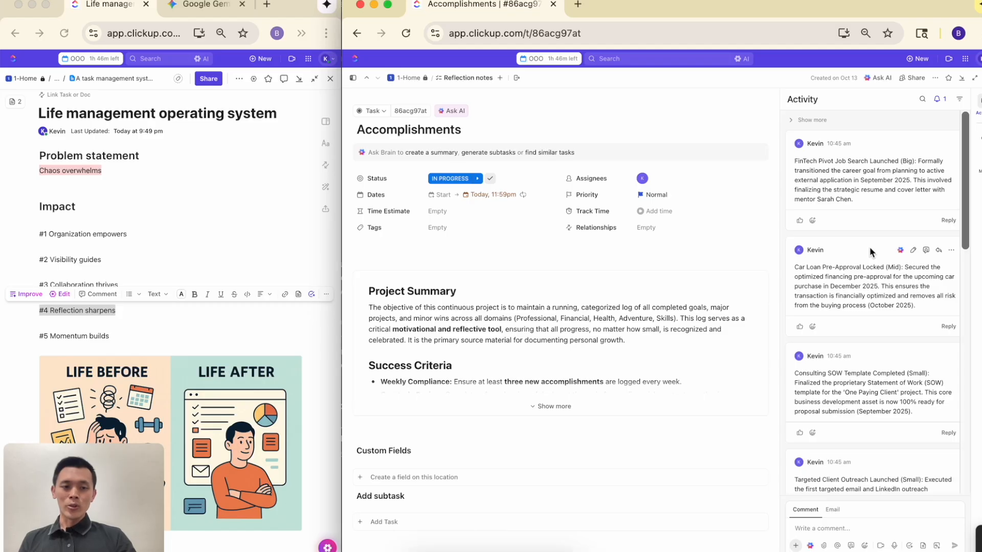
{"action": "scroll", "coordinate": [869, 250], "scroll_direction": "down", "scroll_amount": 10}
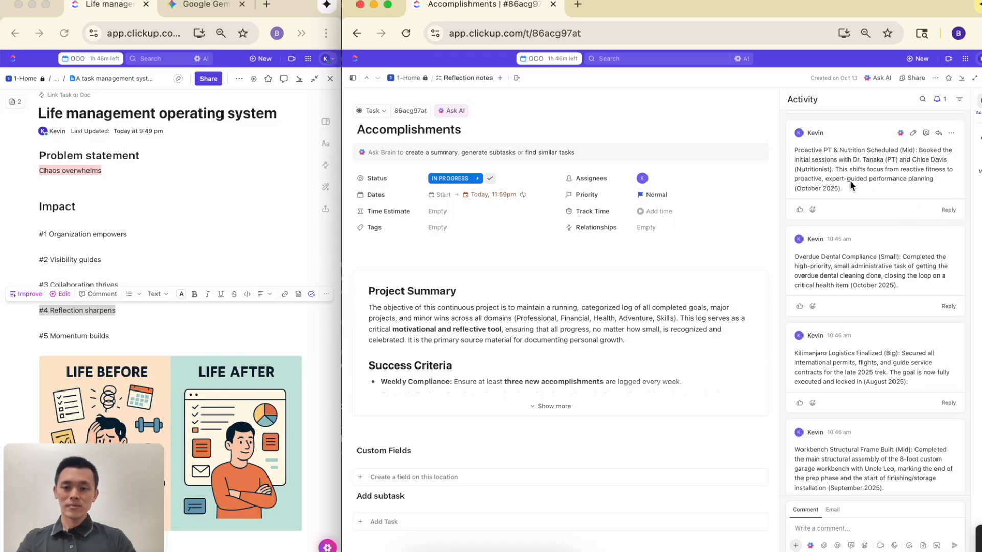
{"action": "key", "text": "Escape"}
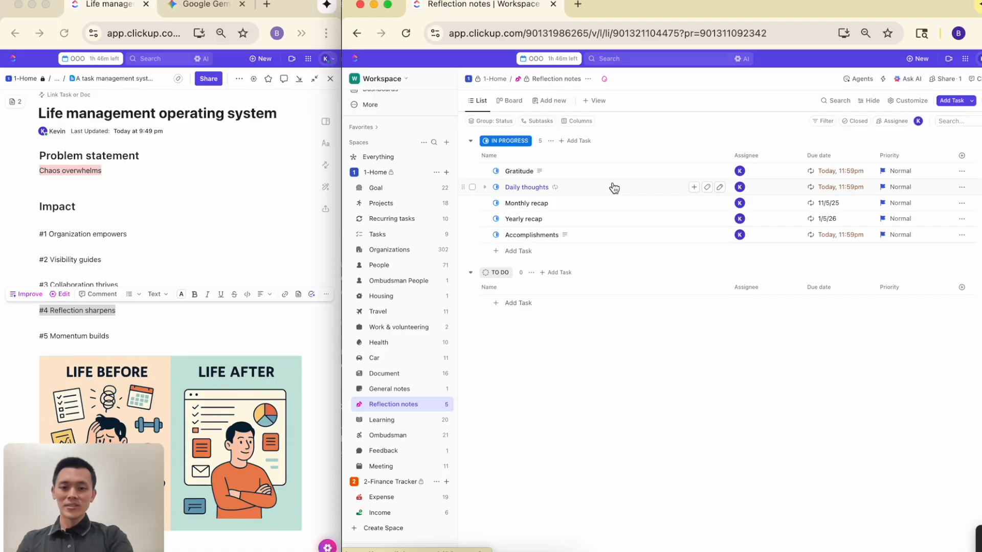
Review the open item in the Feedback list and the open issues by priority in the Ombudsman list
{"action": "left_click", "coordinate": [399, 452]}
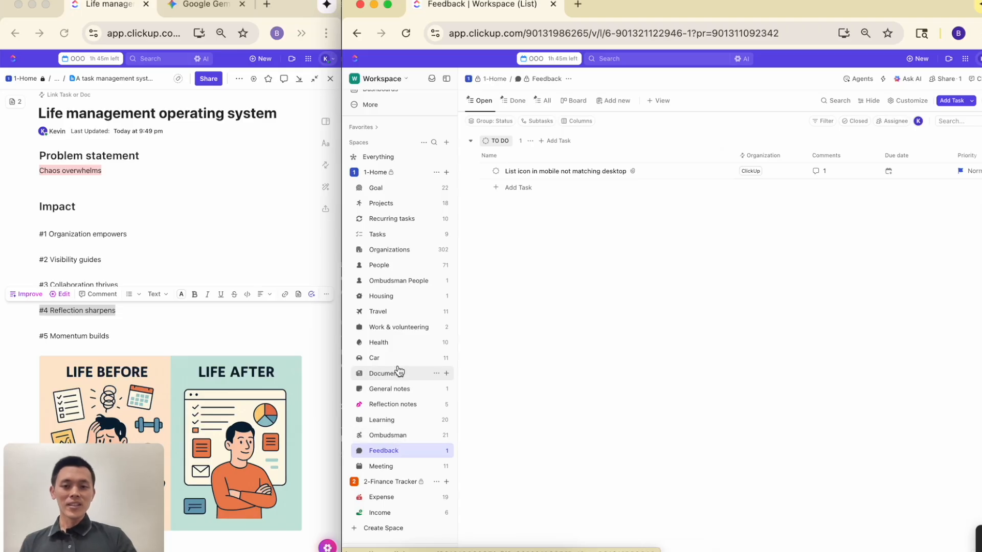
{"action": "left_click", "coordinate": [394, 437]}
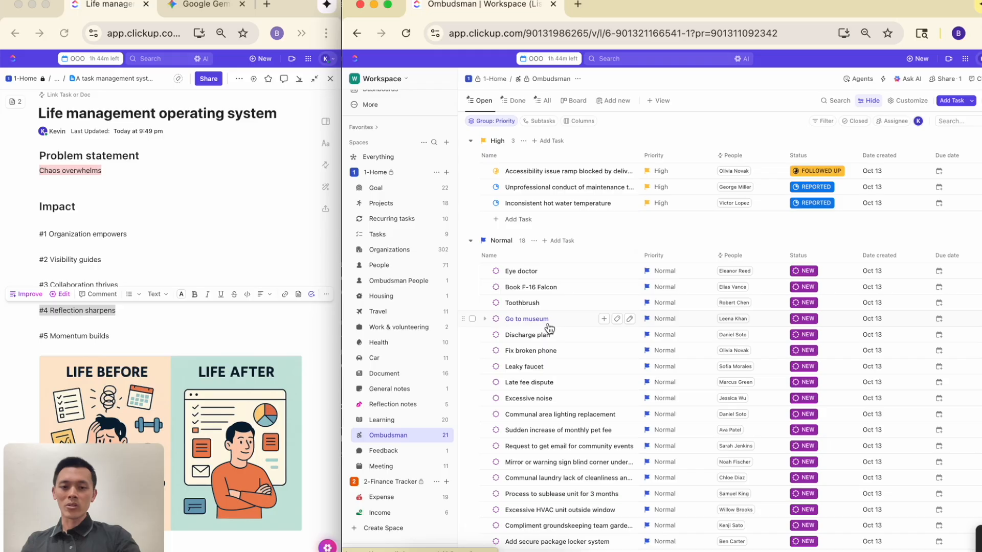
Highlight the "#5 Momentum builds" line in the document
{"action": "triple_click", "coordinate": [117, 340]}
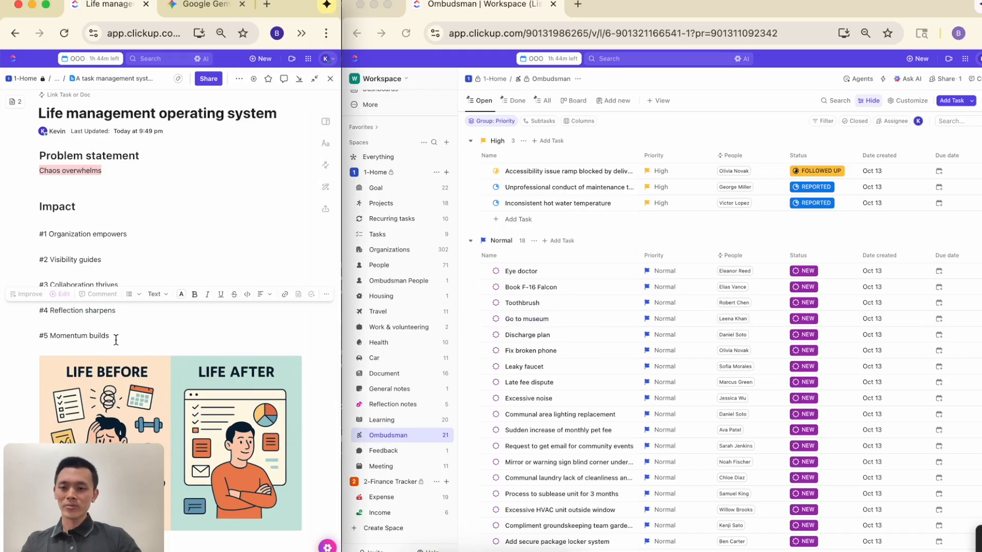